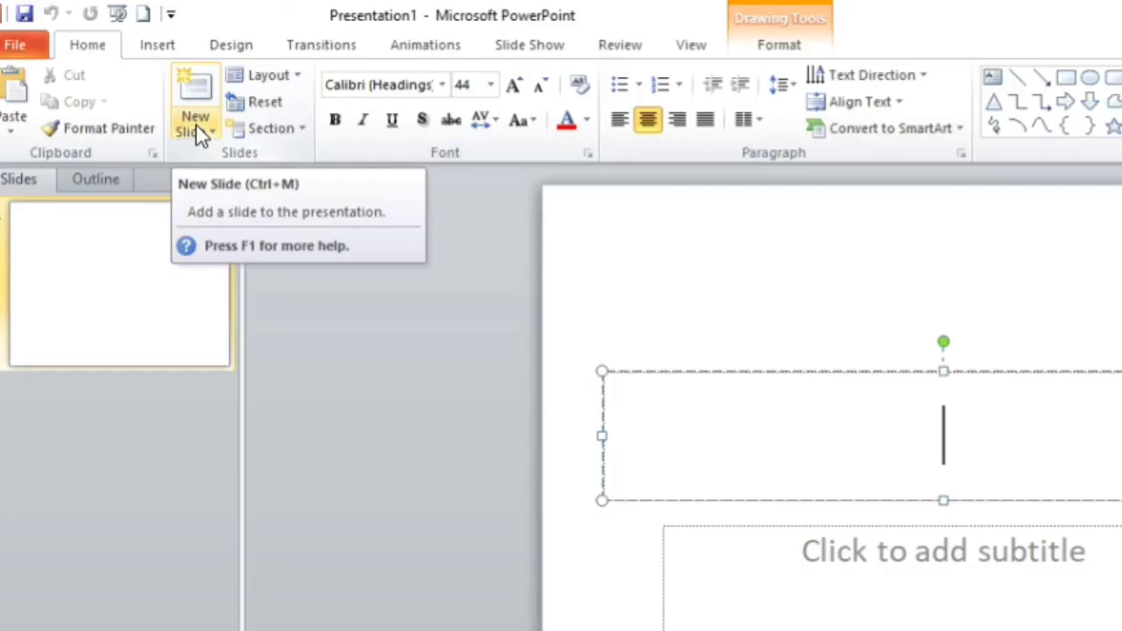
# Add a Title and Content slide and a Title Only slide, then return to slide 1.
pyautogui.click(198, 132)
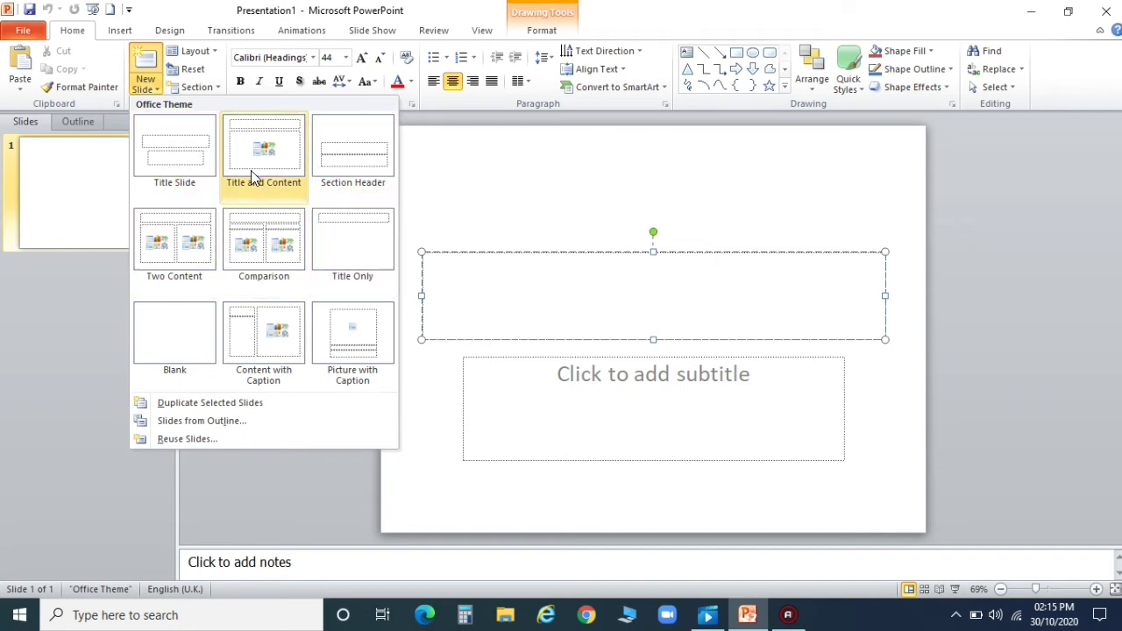
pyautogui.click(251, 177)
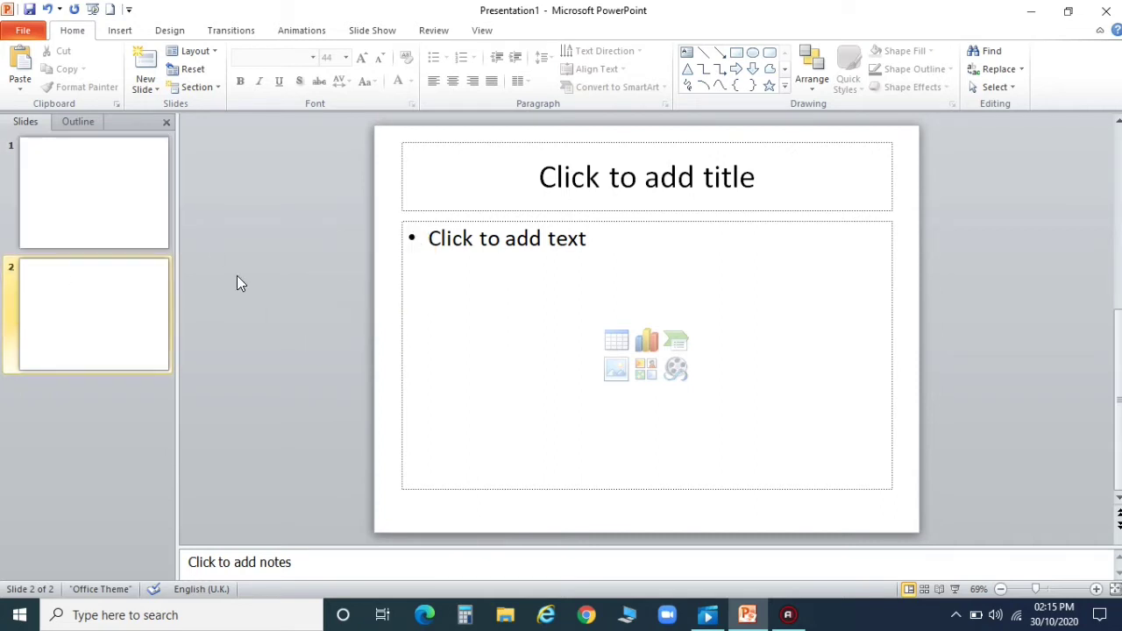
pyautogui.click(144, 81)
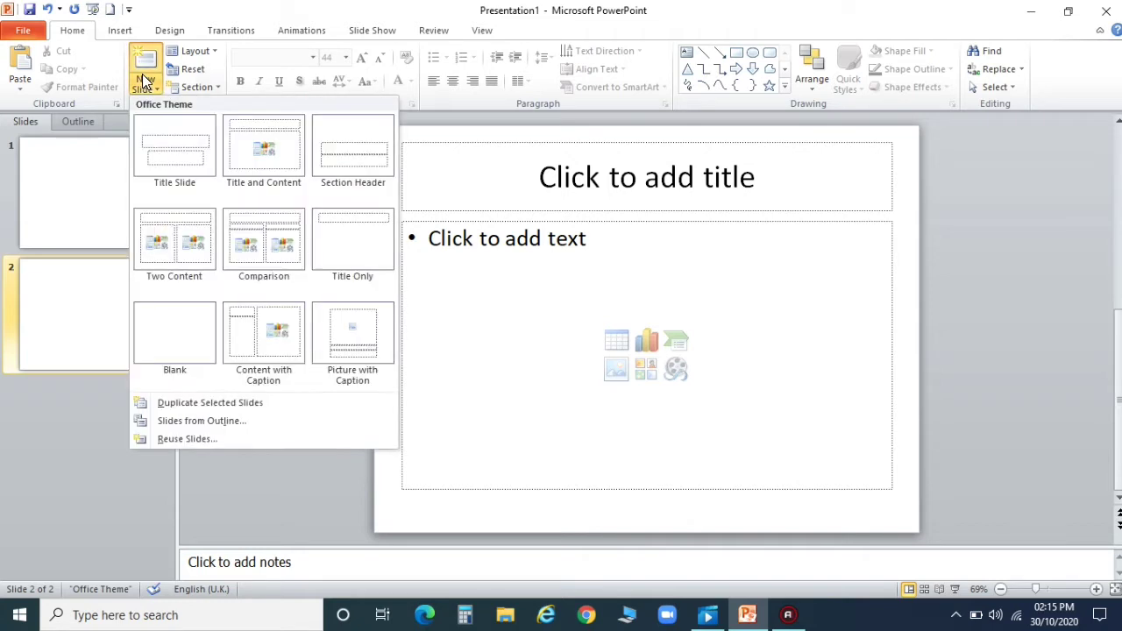
pyautogui.click(333, 242)
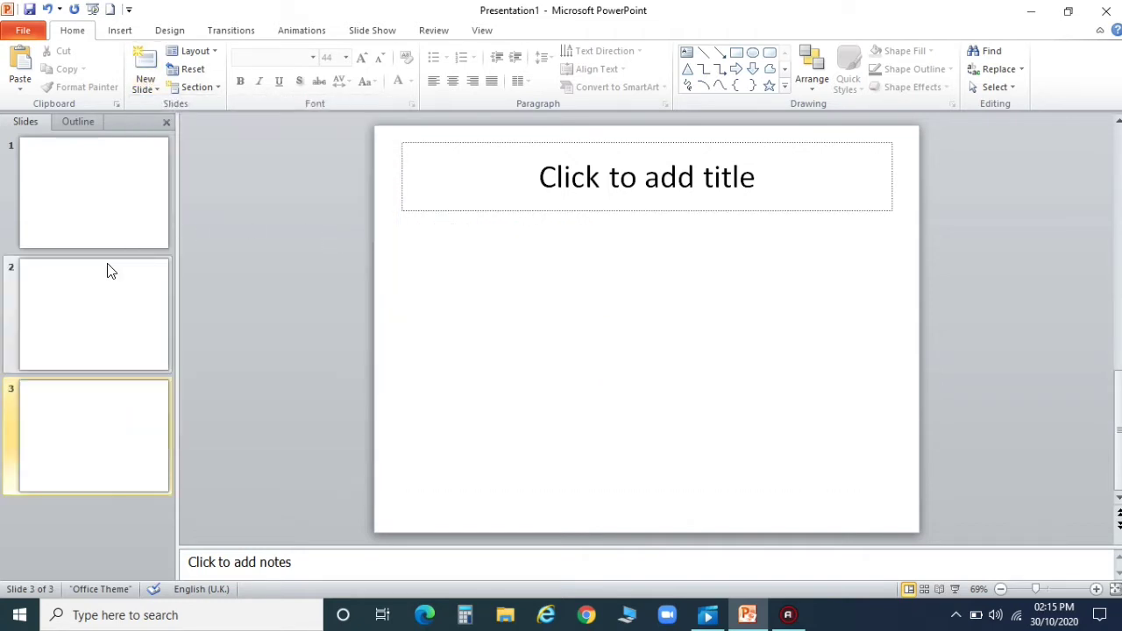
pyautogui.click(103, 190)
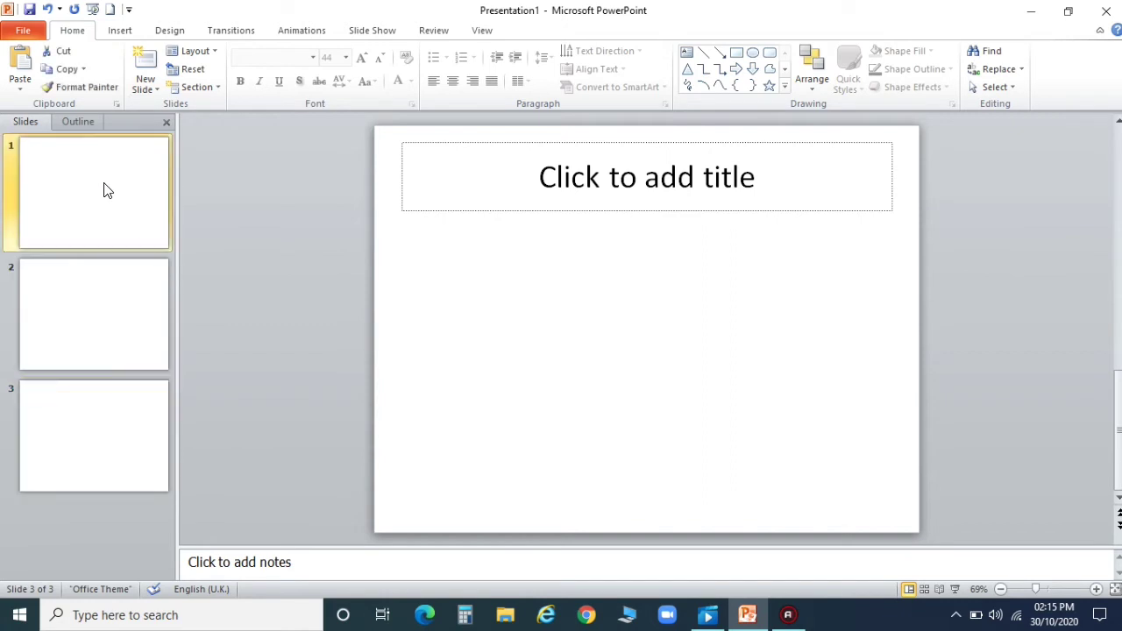
# Add a fourth slide after slide 3 with Ctrl+M, then select slide 1's title placeholder.
pyautogui.click(155, 90)
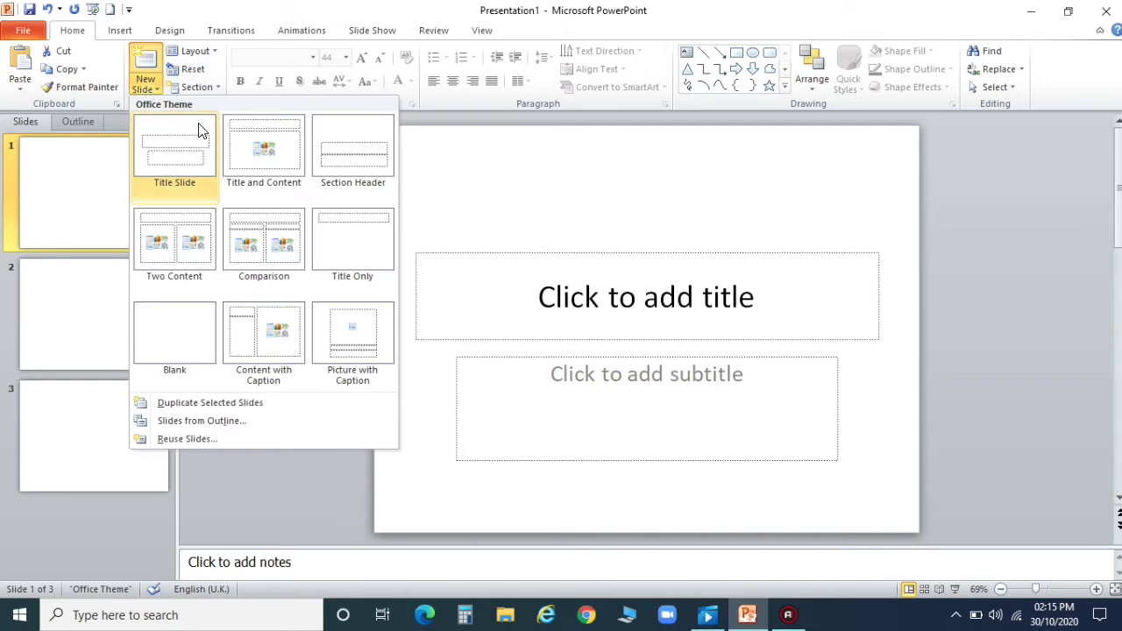
pyautogui.click(149, 86)
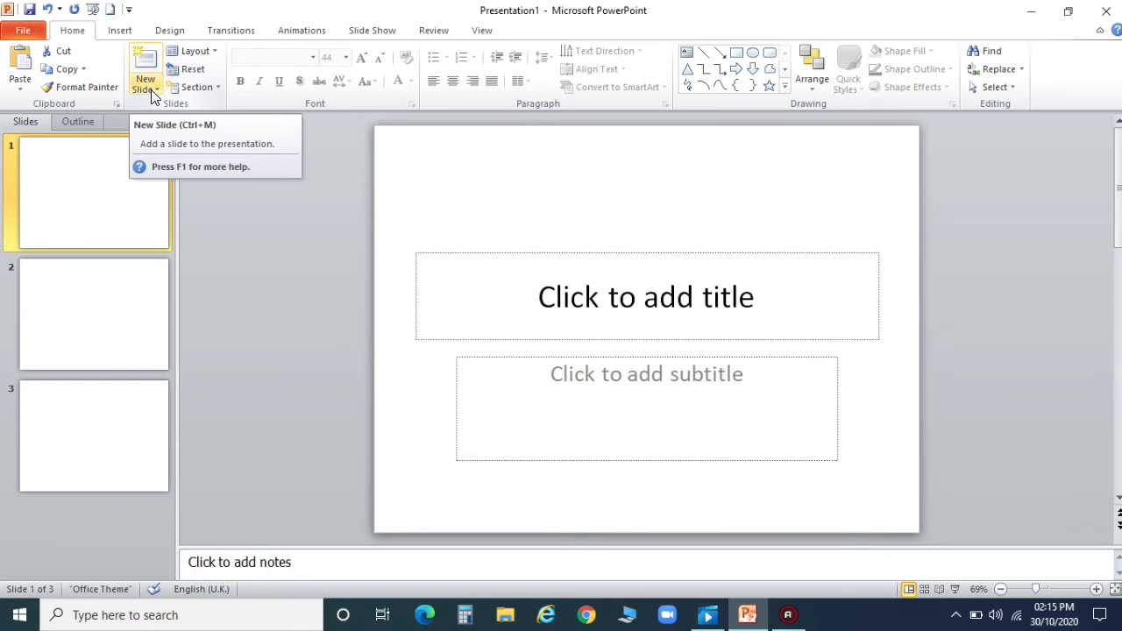
pyautogui.press('super+plus')
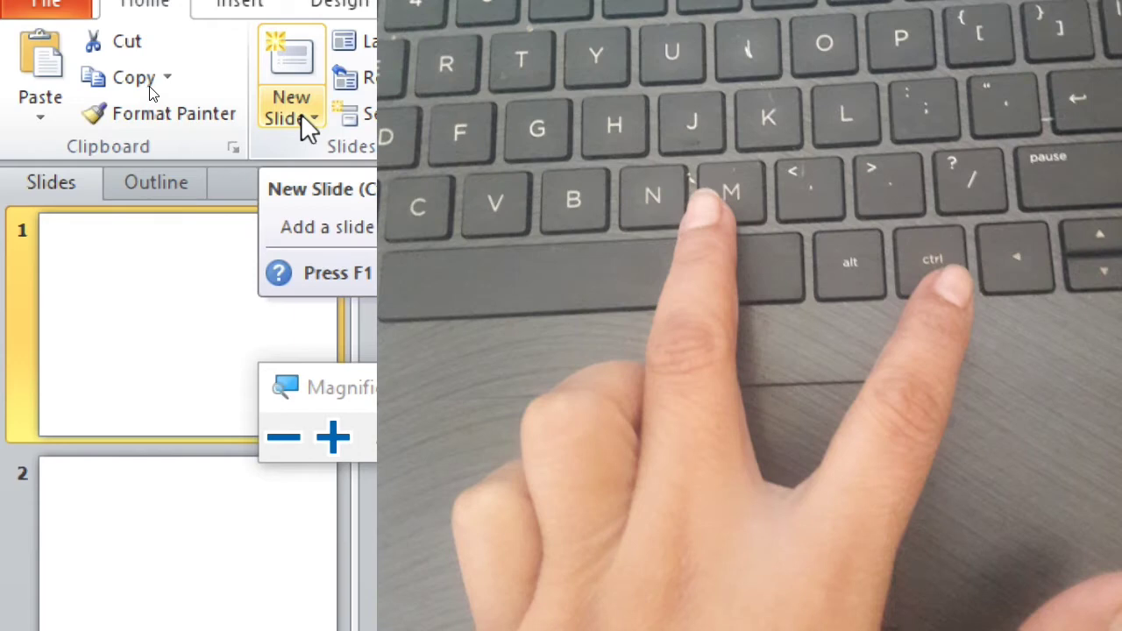
pyautogui.press('super+minus')
pyautogui.click(56, 526)
pyautogui.hotkey('ctrl', 'm')
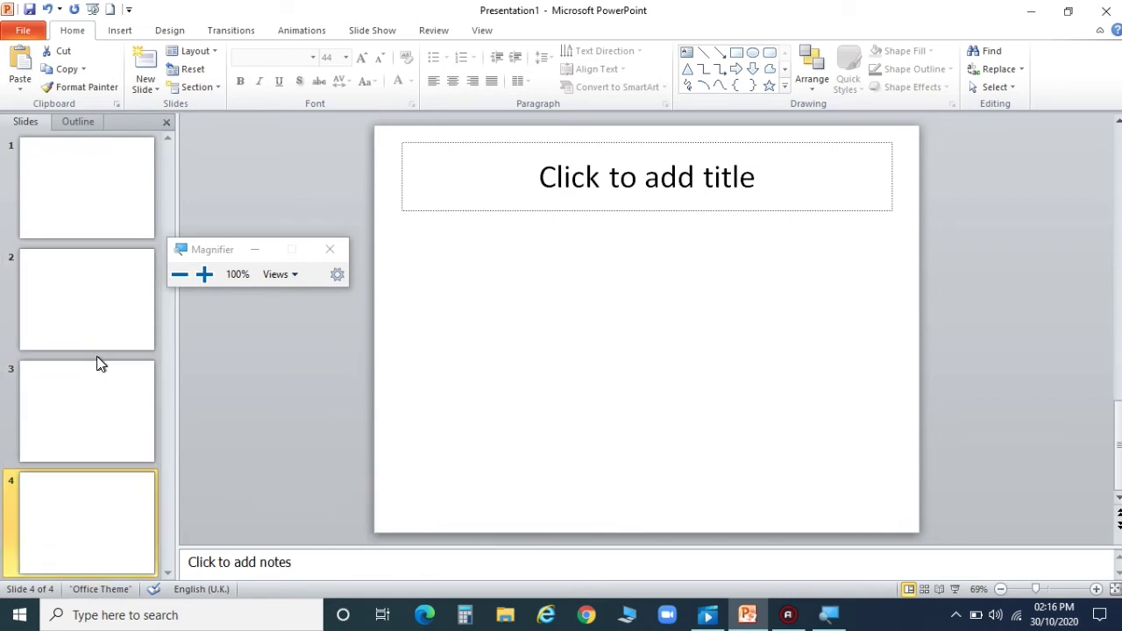
pyautogui.click(100, 178)
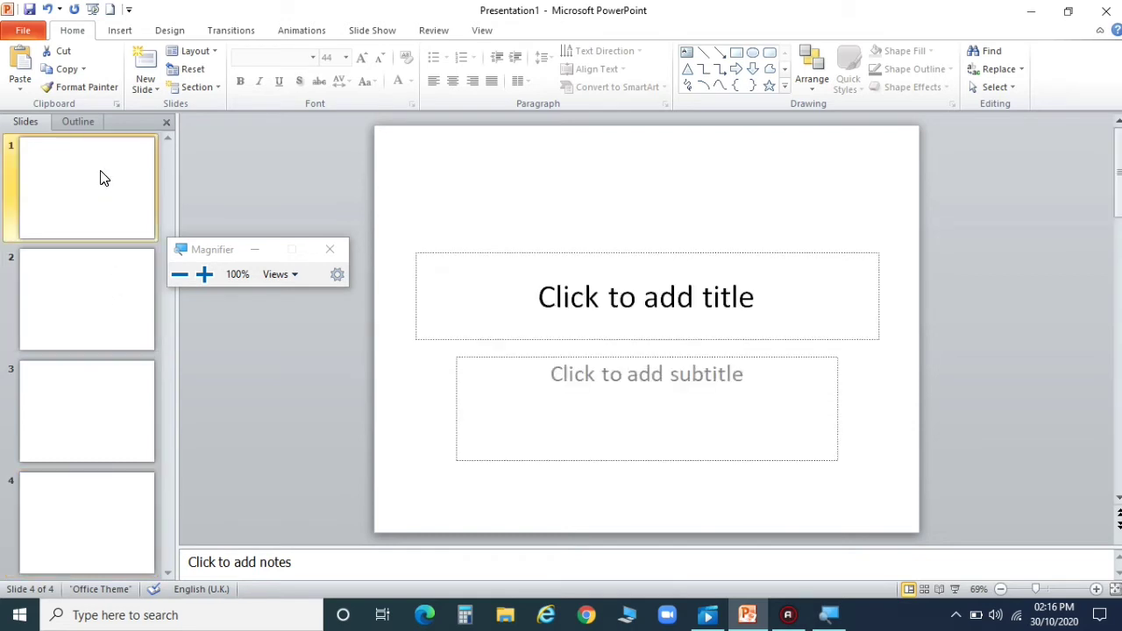
pyautogui.click(543, 302)
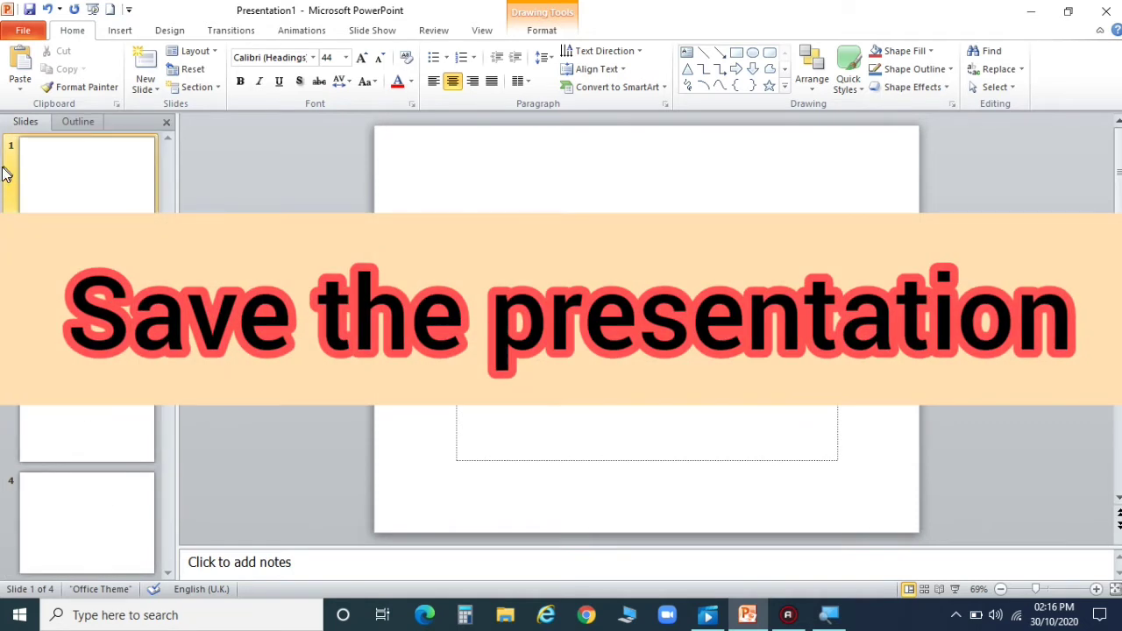
pyautogui.click(25, 32)
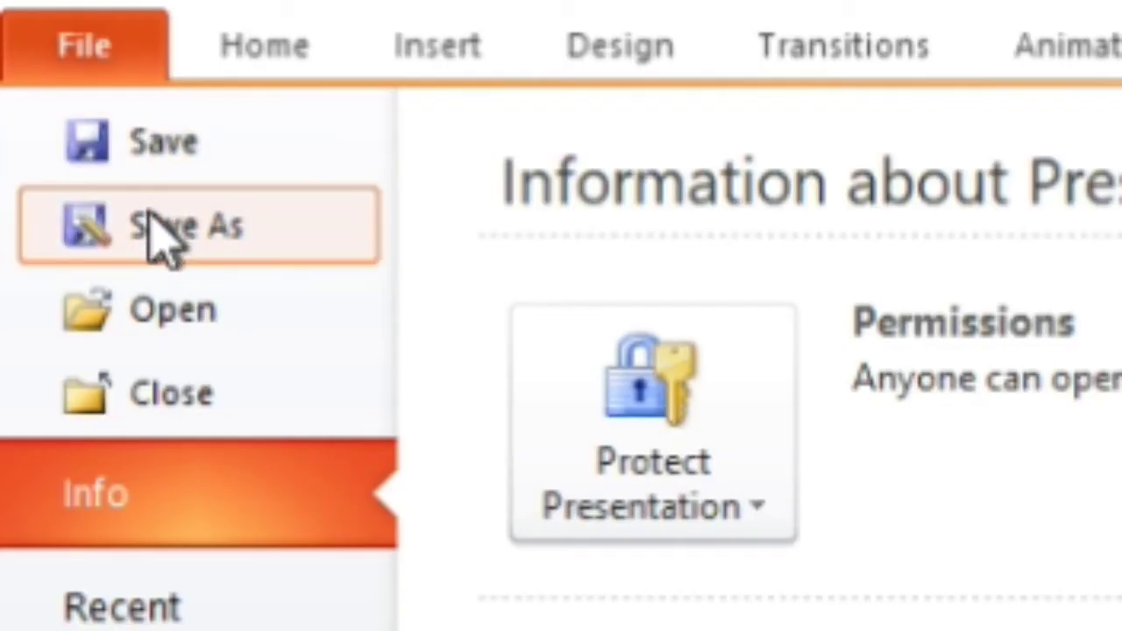
pyautogui.click(153, 226)
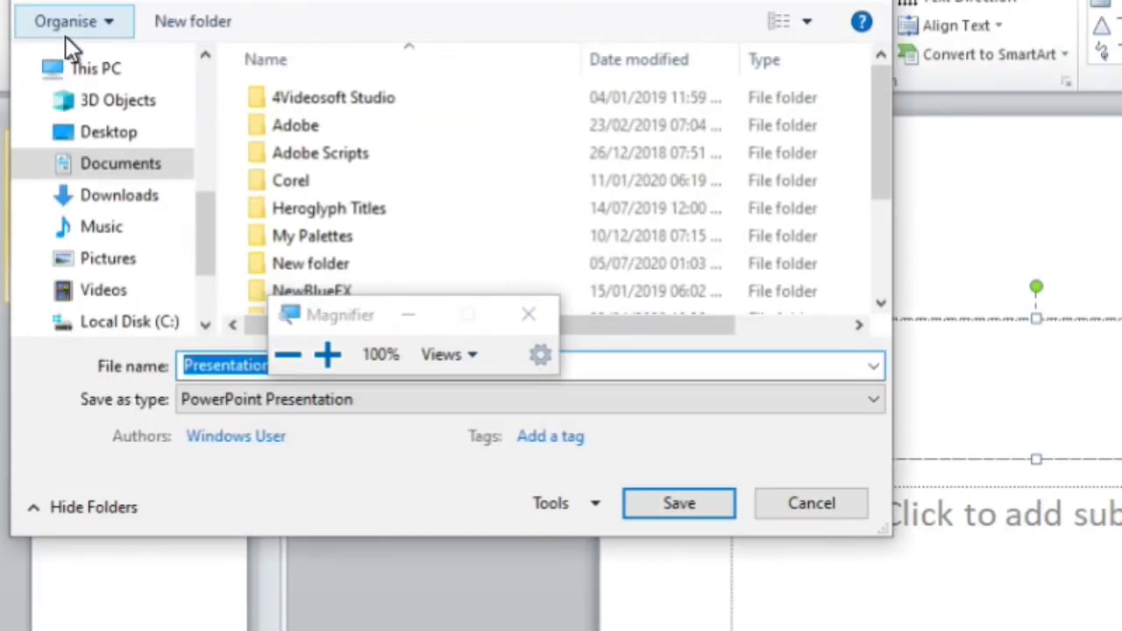
pyautogui.click(116, 140)
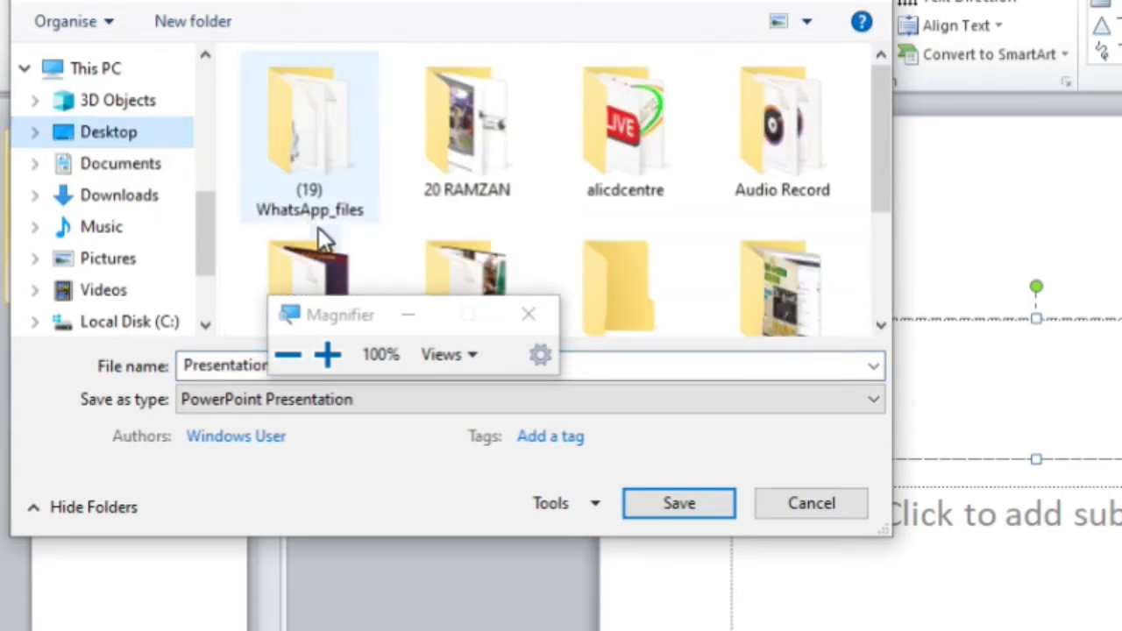
pyautogui.click(533, 315)
pyautogui.click(534, 317)
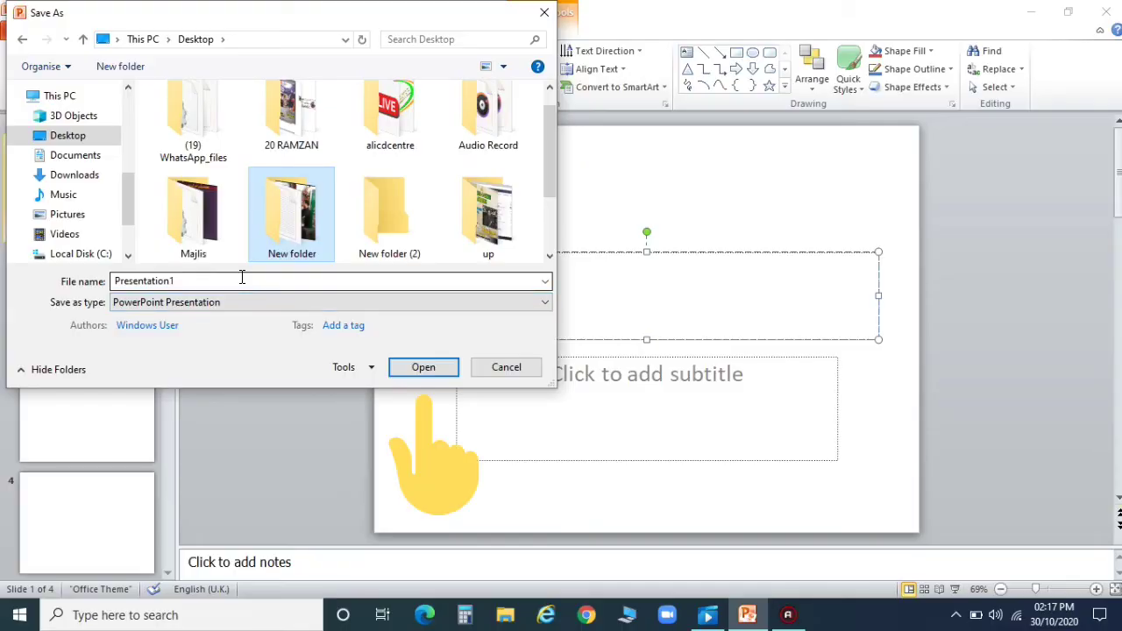
pyautogui.doubleClick(391, 360)
pyautogui.press('Escape')
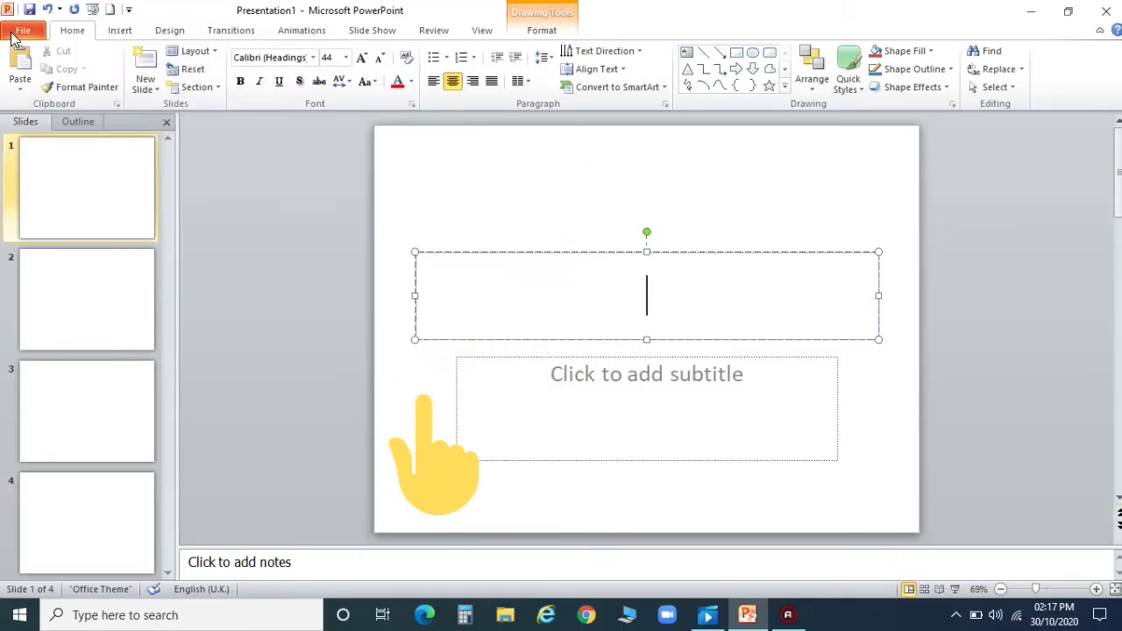
# Type the presenter's name as slide 1's title and 'INPUT DEVICES' as its subtitle.
pyautogui.click(61, 173)
pyautogui.click(574, 279)
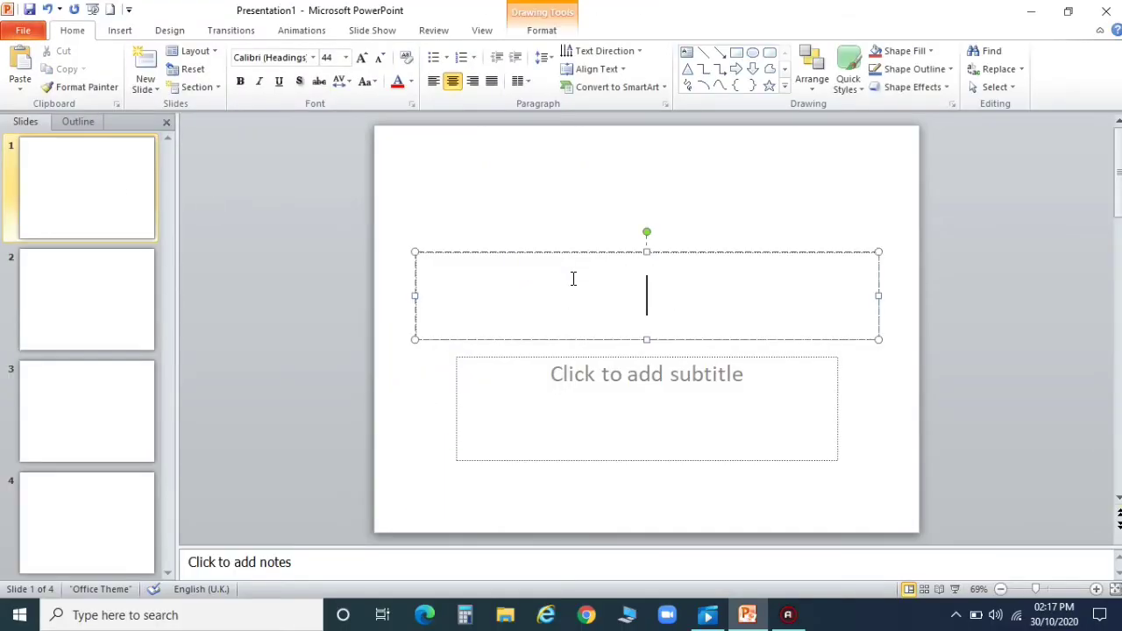
pyautogui.write('Ki')
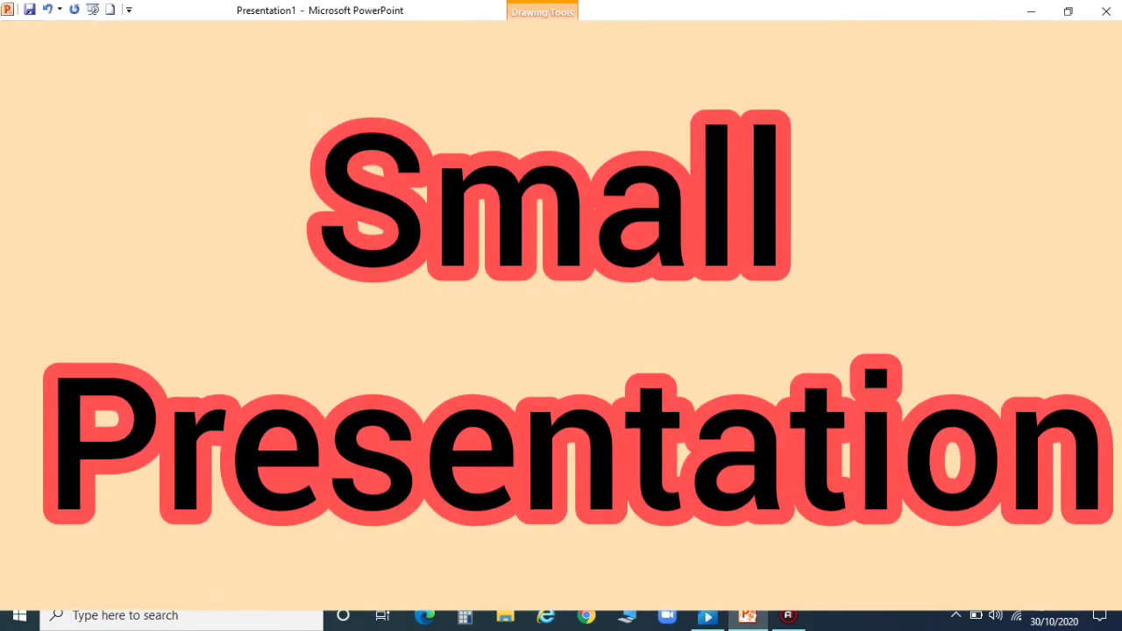
pyautogui.write('sa Fatima')
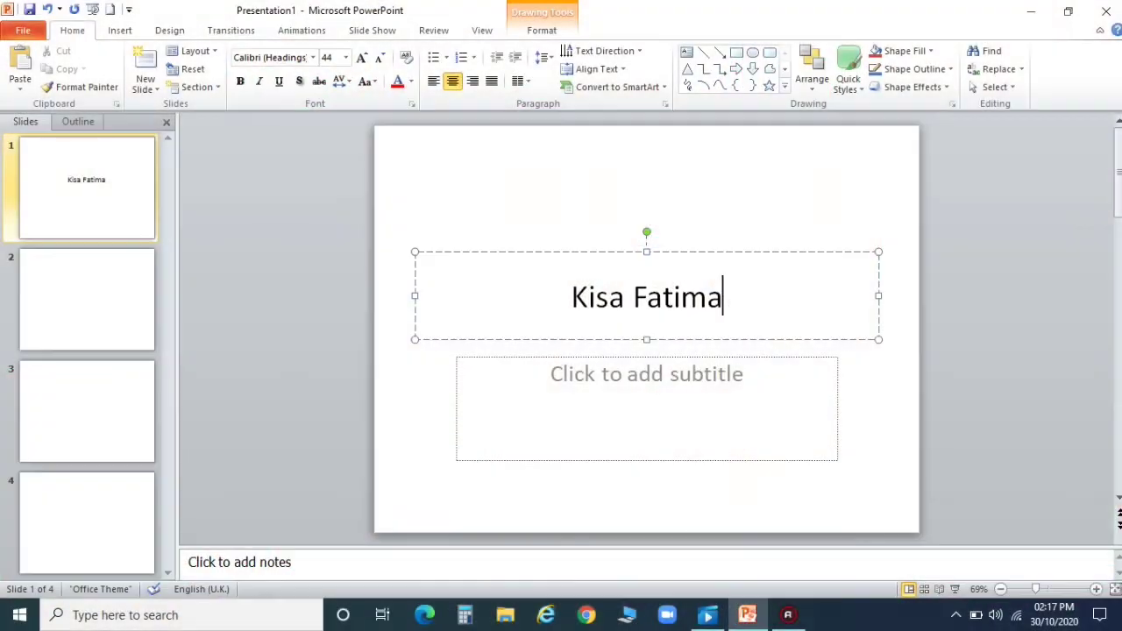
pyautogui.click(647, 373)
pyautogui.write('IN')
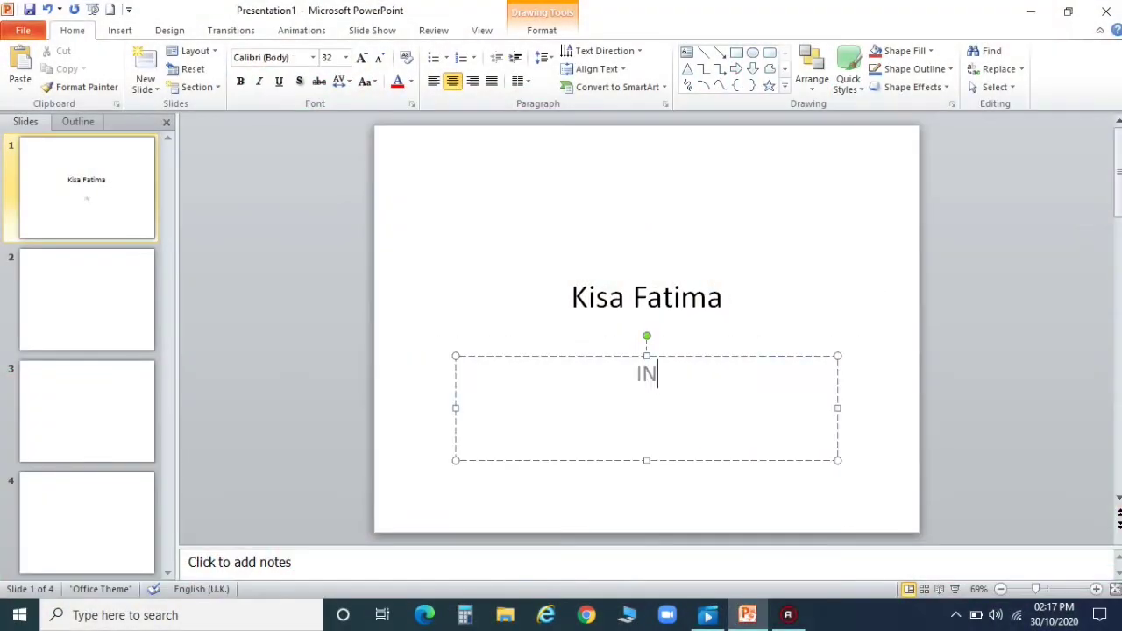
pyautogui.write('PUT DE')
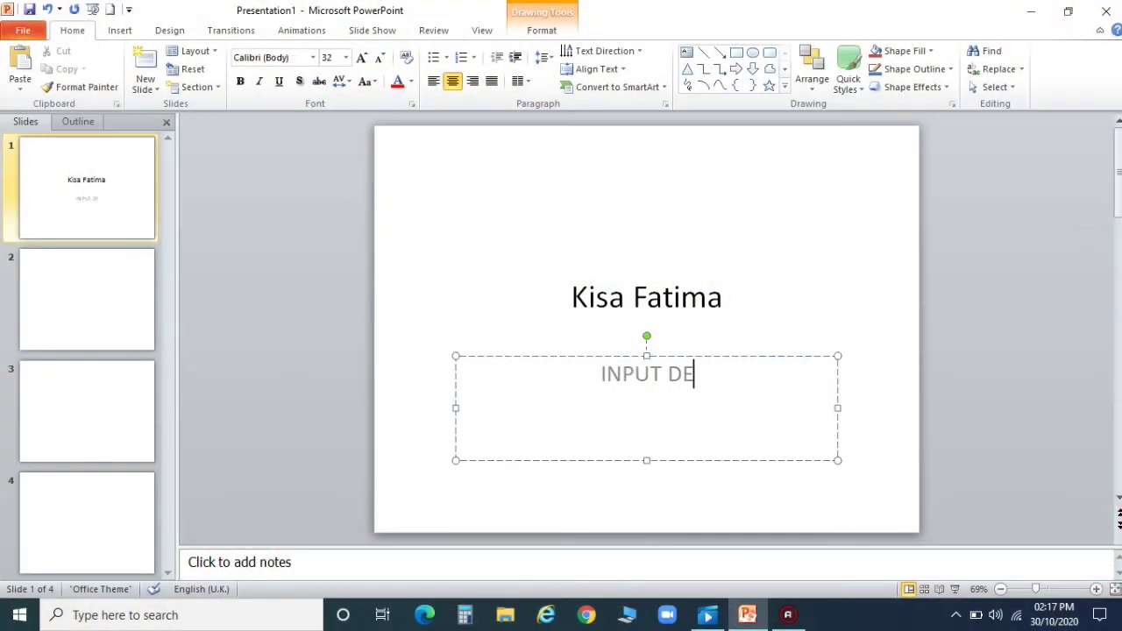
pyautogui.write('VICES')
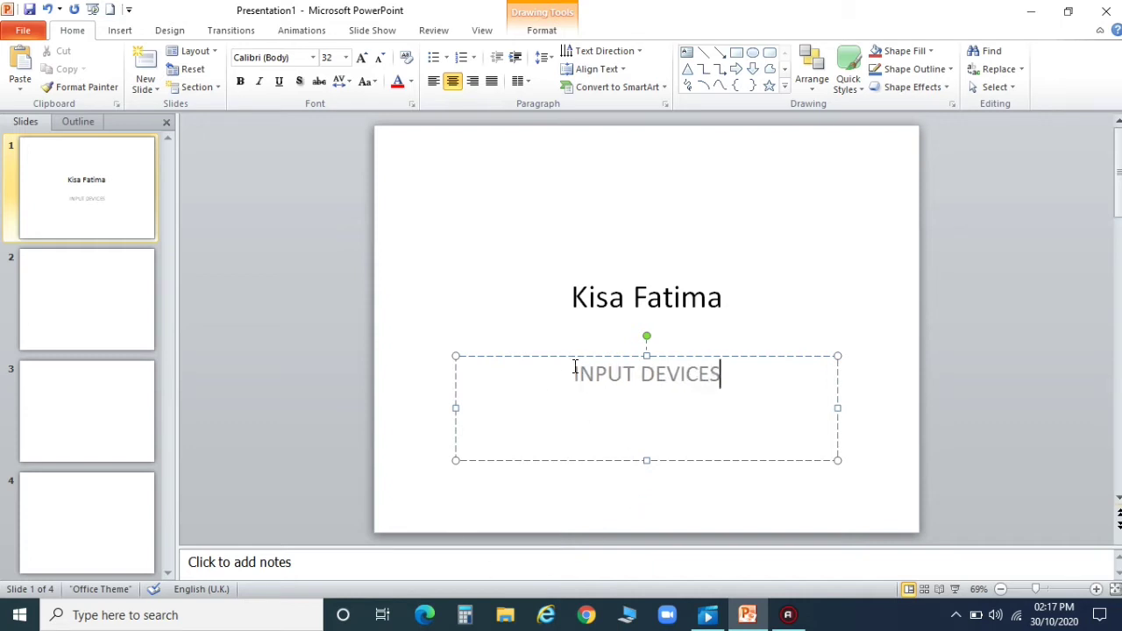
pyautogui.tripleClick(615, 367)
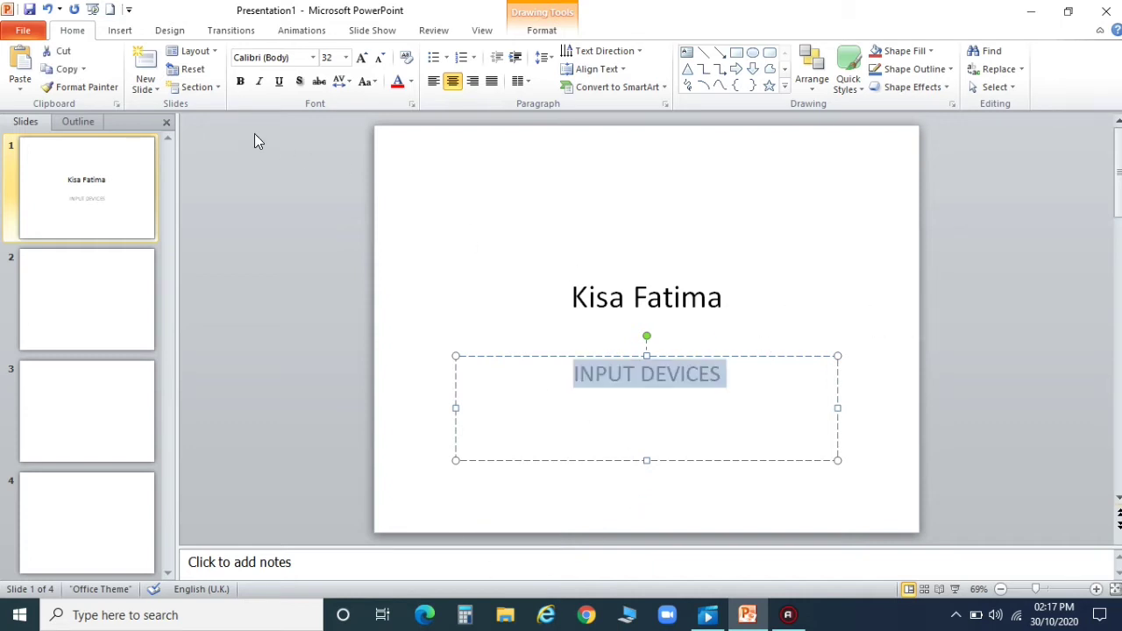
# Make the INPUT DEVICES subtitle bold and enlarge its text.
pyautogui.click(239, 84)
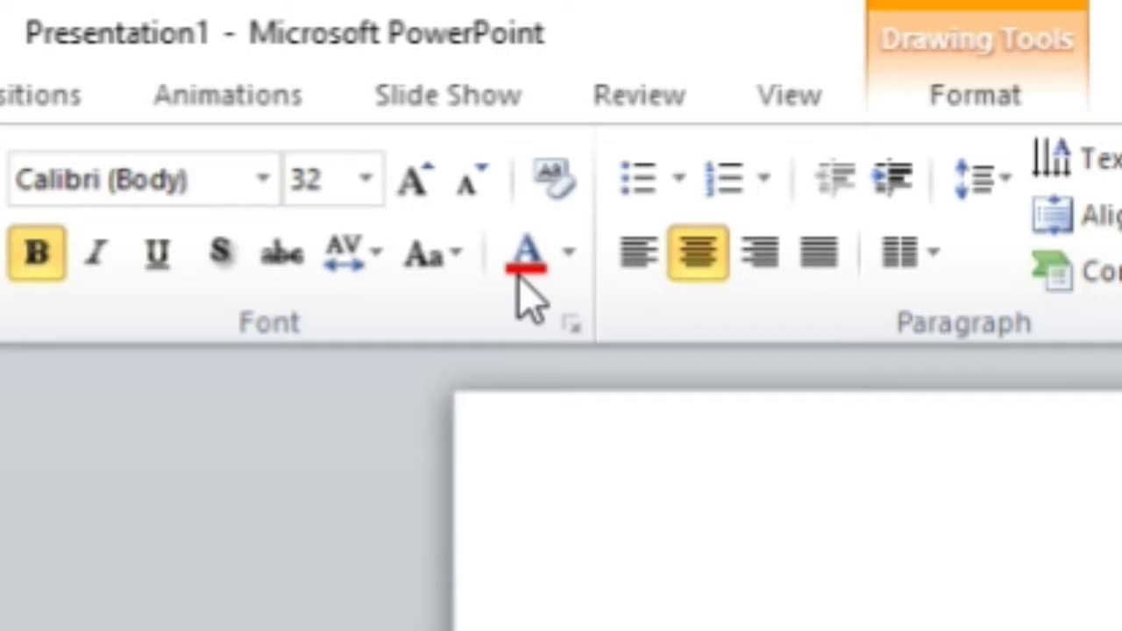
pyautogui.click(408, 197)
pyautogui.click(407, 197)
pyautogui.click(411, 187)
# Reposition the title box on slide 1 so it sits recentred near the top.
pyautogui.click(616, 339)
pyautogui.moveTo(616, 339); pyautogui.dragTo(547, 279)
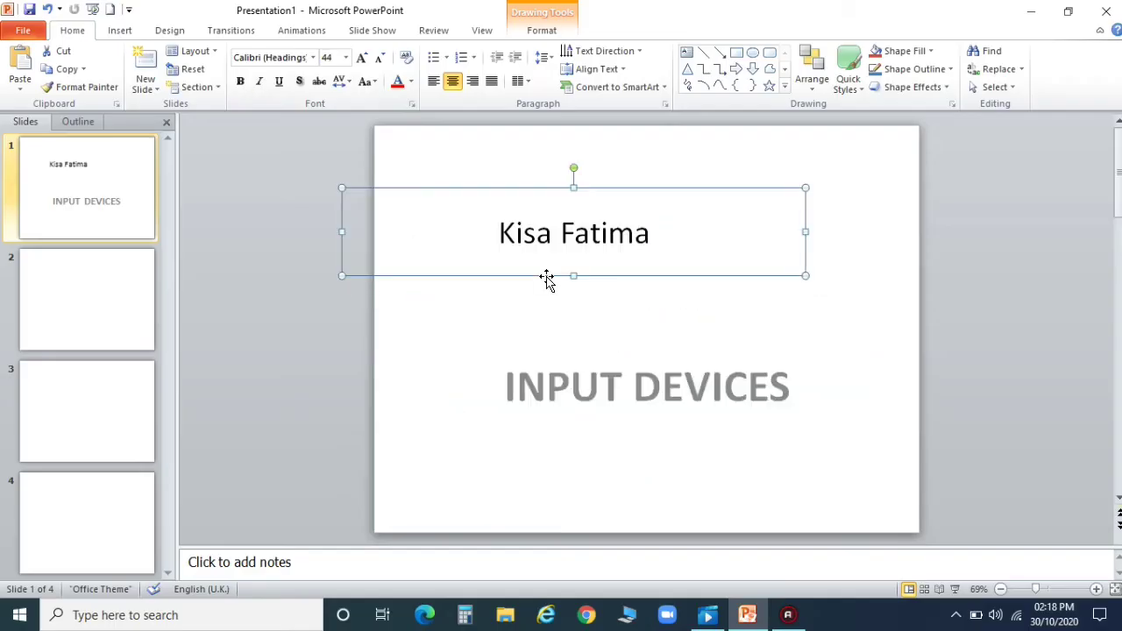
pyautogui.press('Escape')
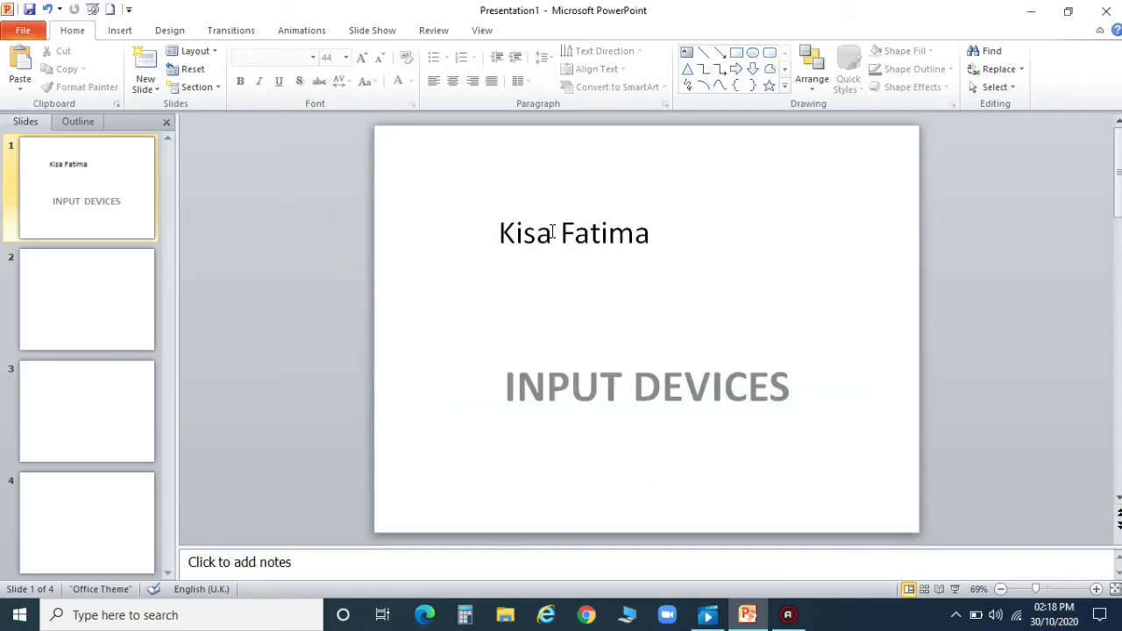
pyautogui.click(551, 231)
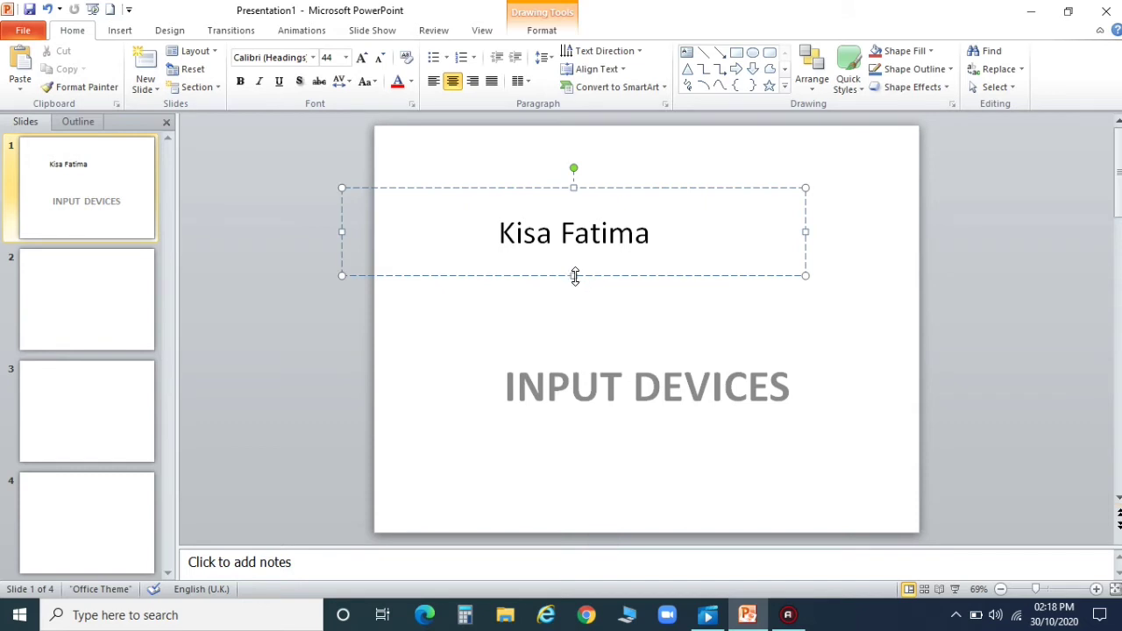
pyautogui.moveTo(575, 277); pyautogui.dragTo(636, 279)
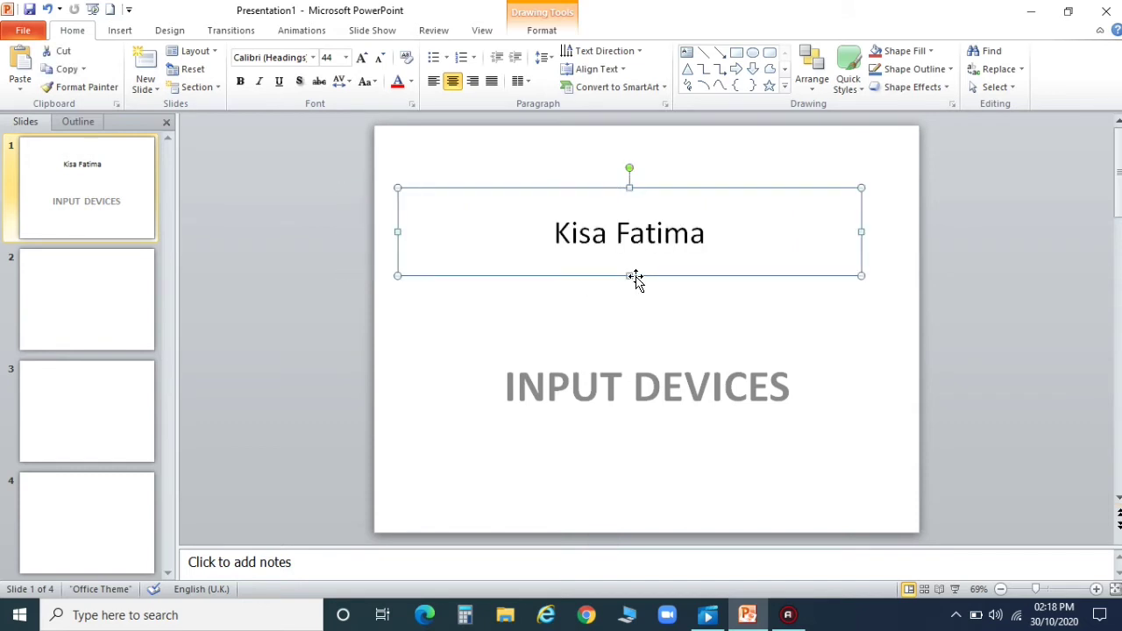
# Make the slide 1 title text red and 60 pt.
pyautogui.moveTo(553, 226); pyautogui.dragTo(710, 201)
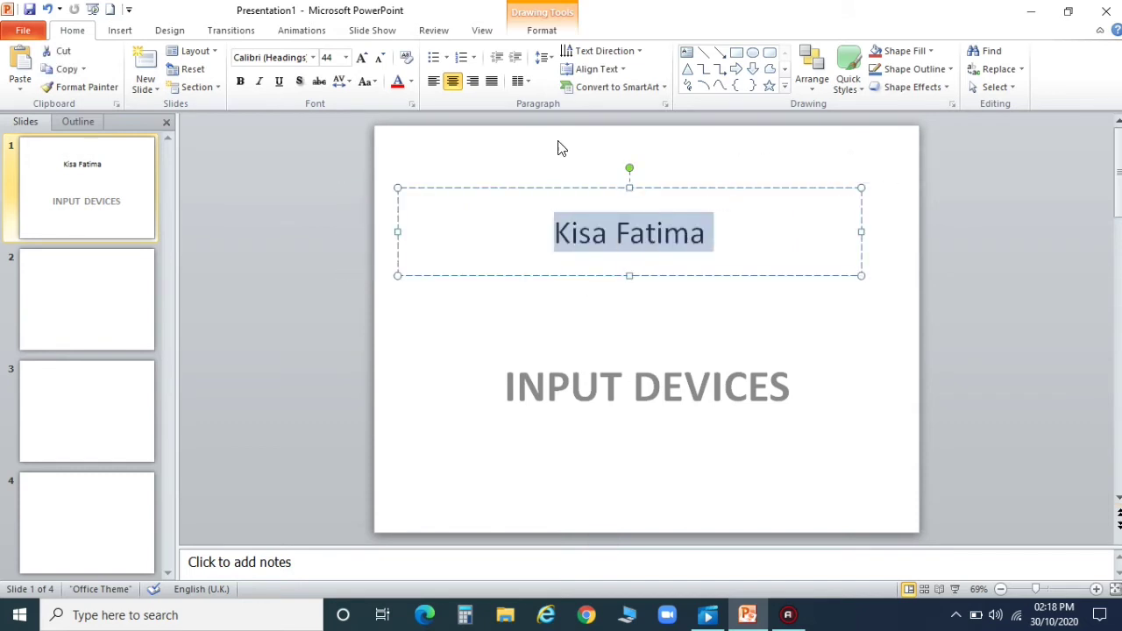
pyautogui.click(361, 57)
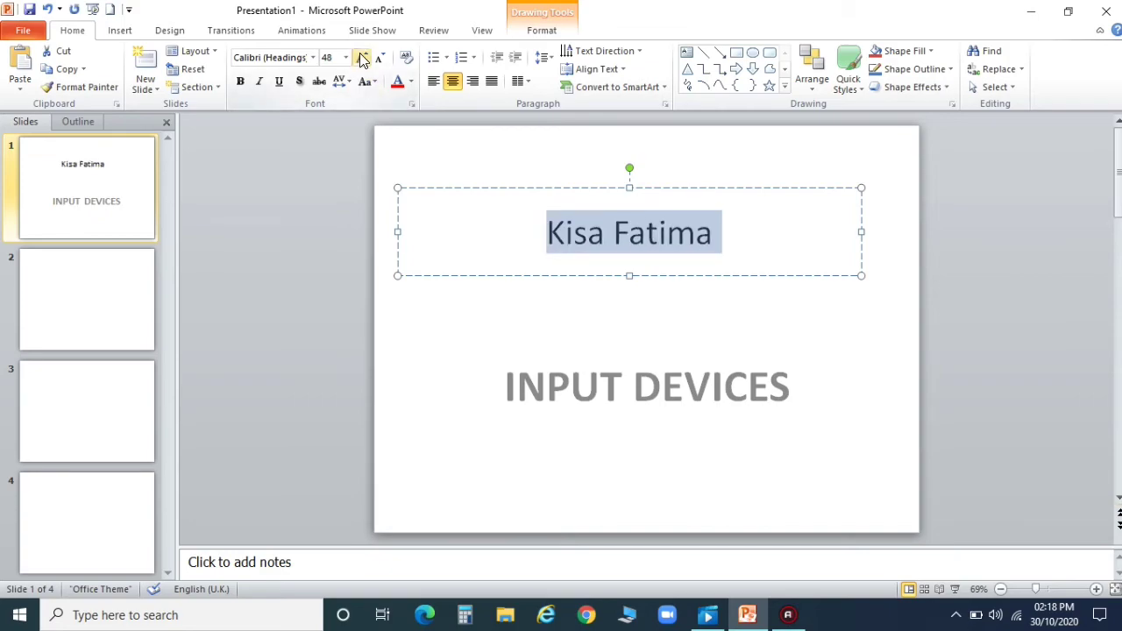
pyautogui.click(361, 57)
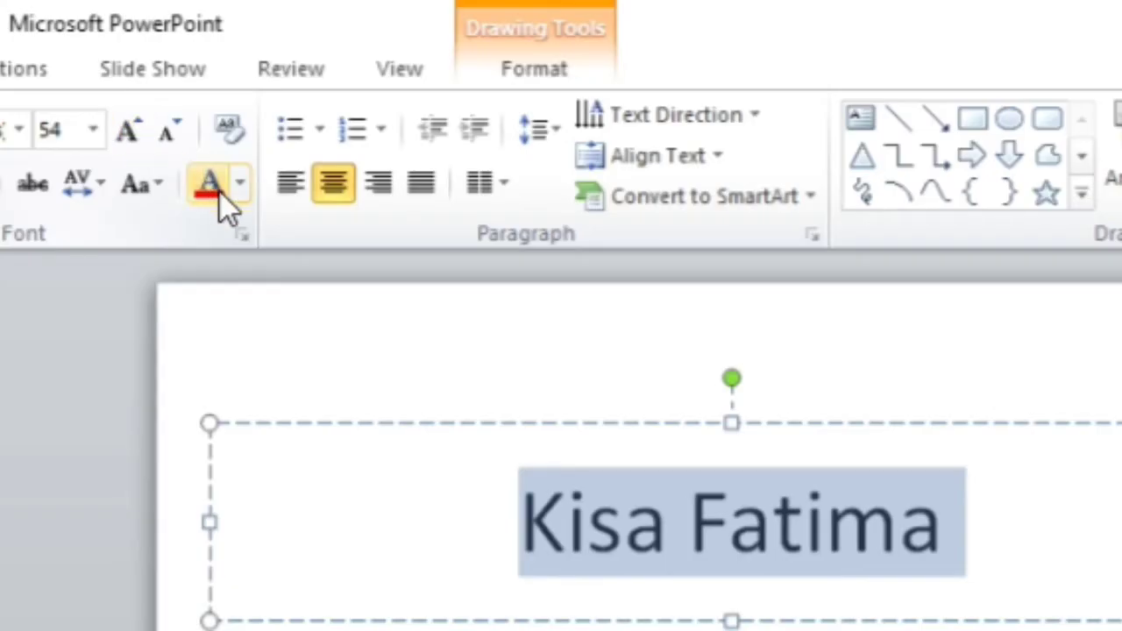
pyautogui.click(210, 184)
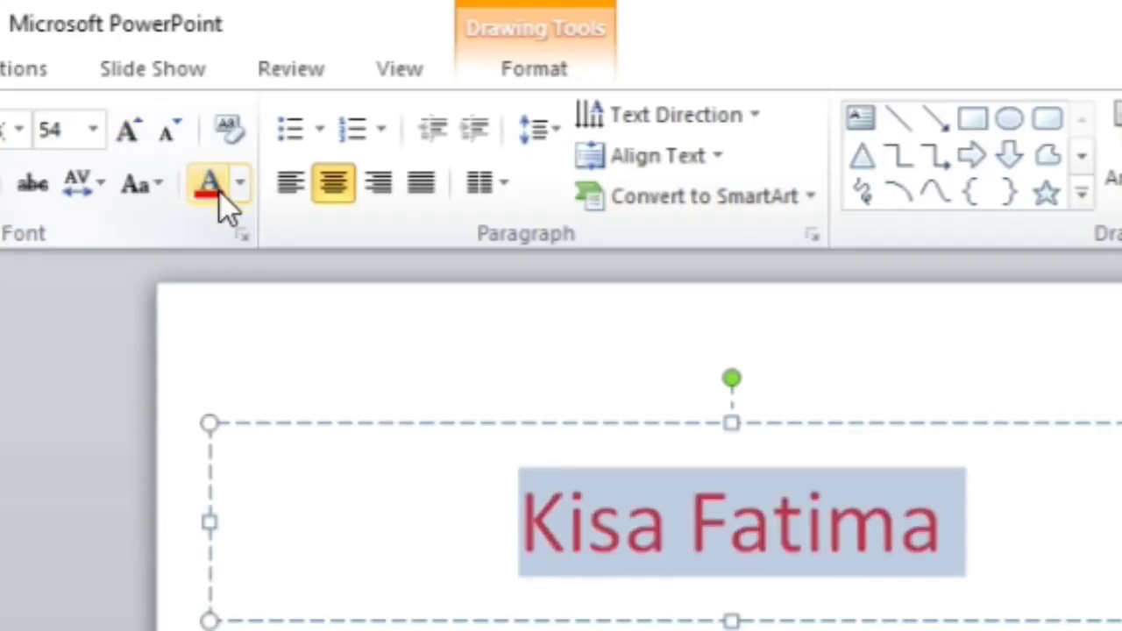
pyautogui.press('Escape')
pyautogui.press('Escape')
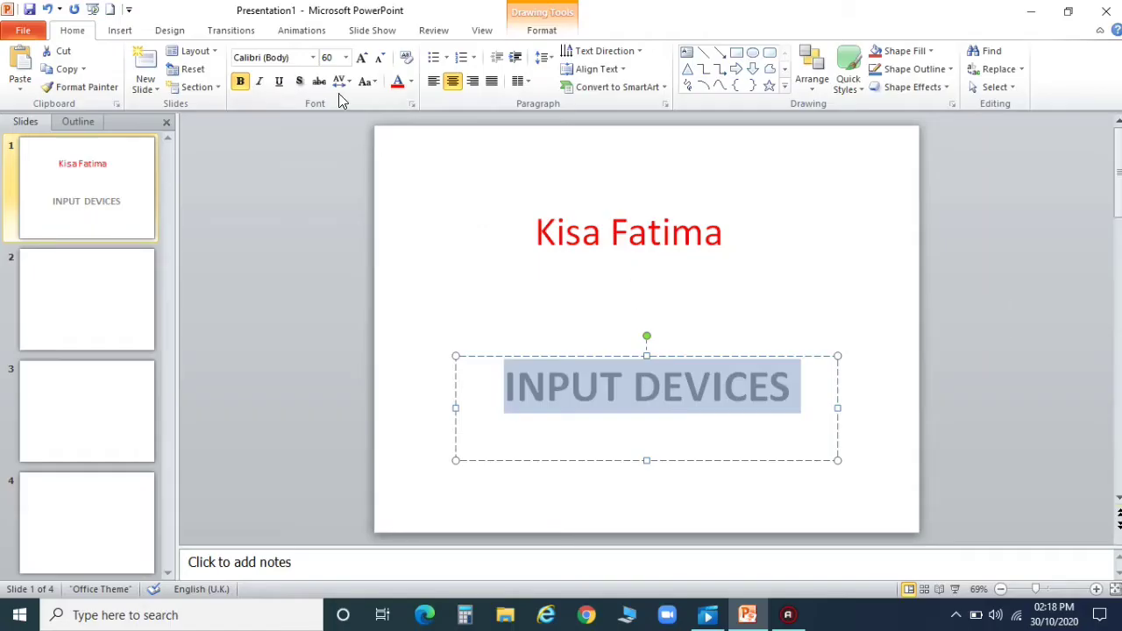
# Colour the INPUT DEVICES subtitle black.
pyautogui.click(409, 83)
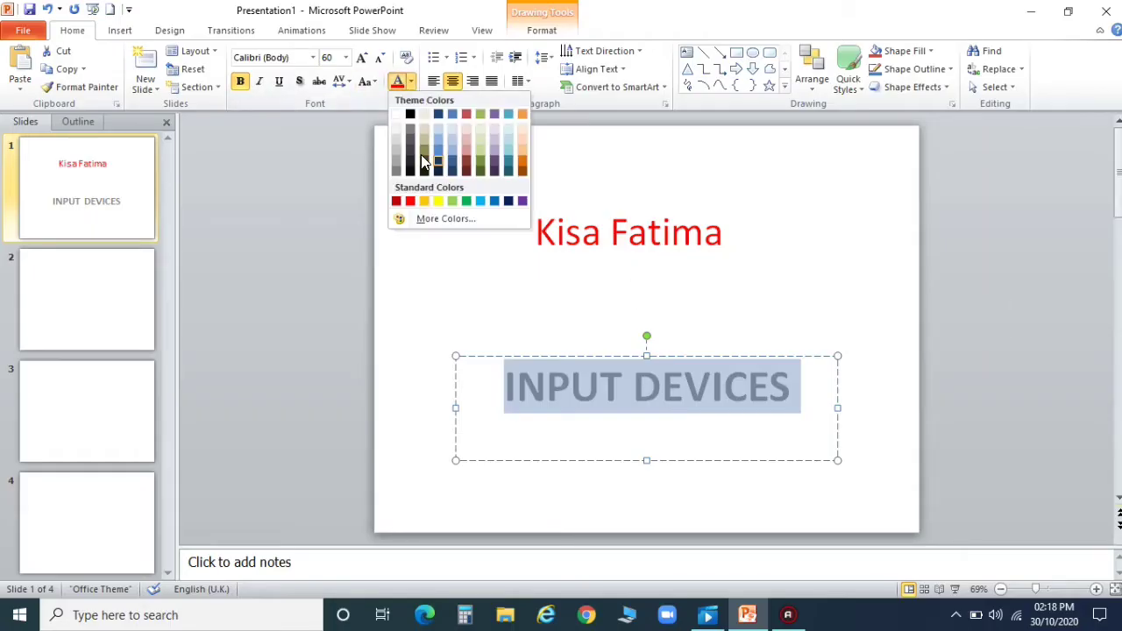
pyautogui.click(410, 114)
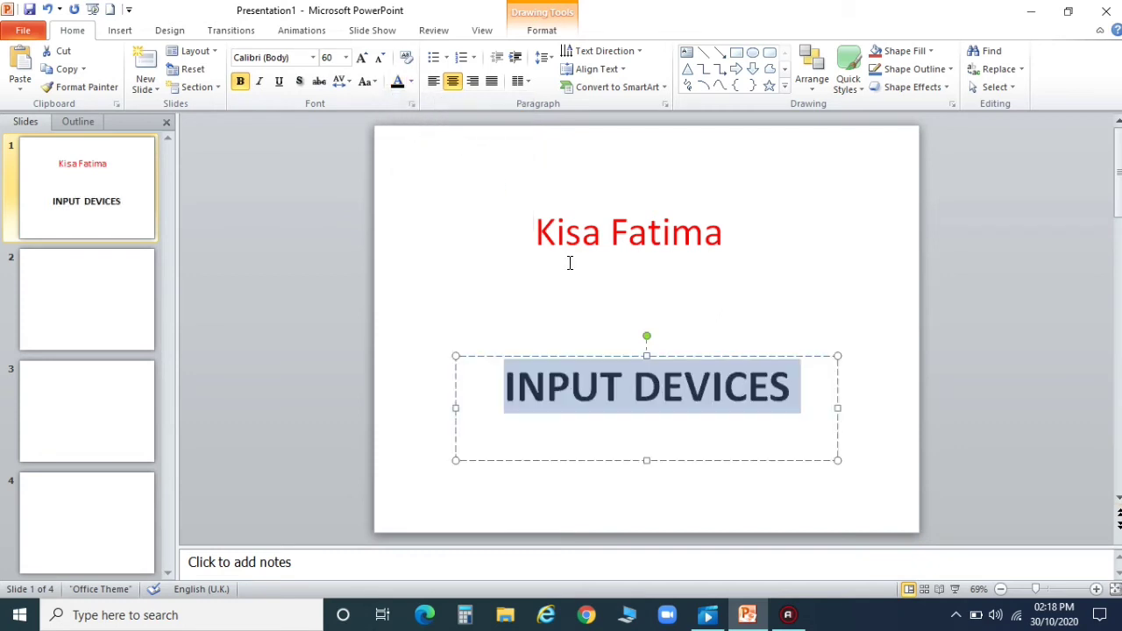
pyautogui.click(299, 355)
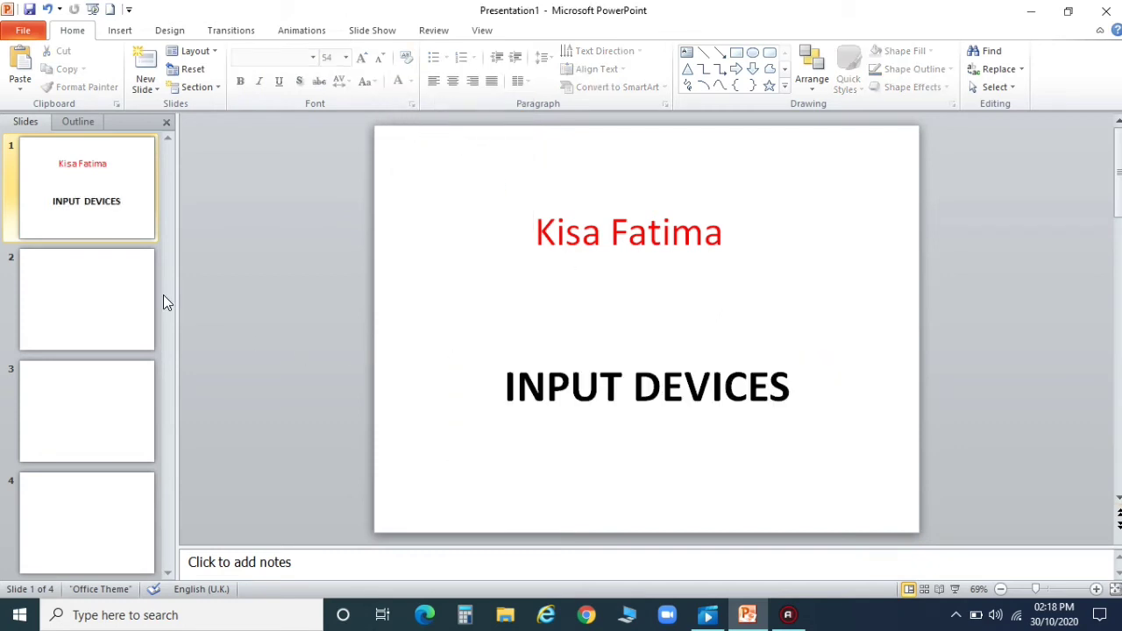
# Insert the input devices image from Desktop > zoom meeting onto slide 2, enlarged to about 12.45 x 17.04 cm.
pyautogui.click(103, 293)
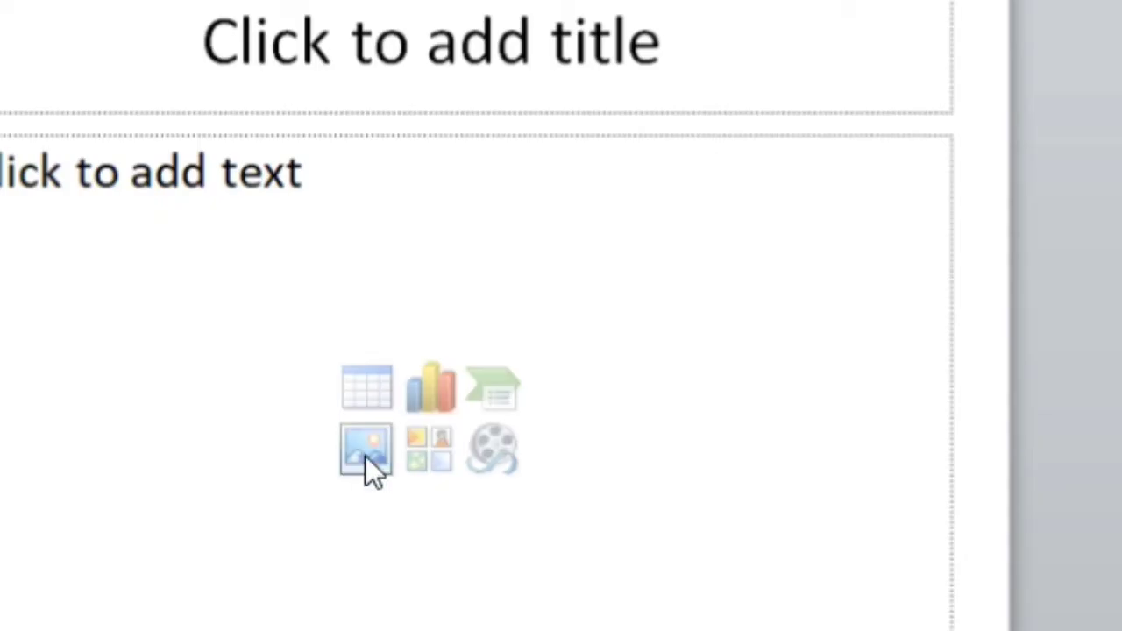
pyautogui.click(365, 464)
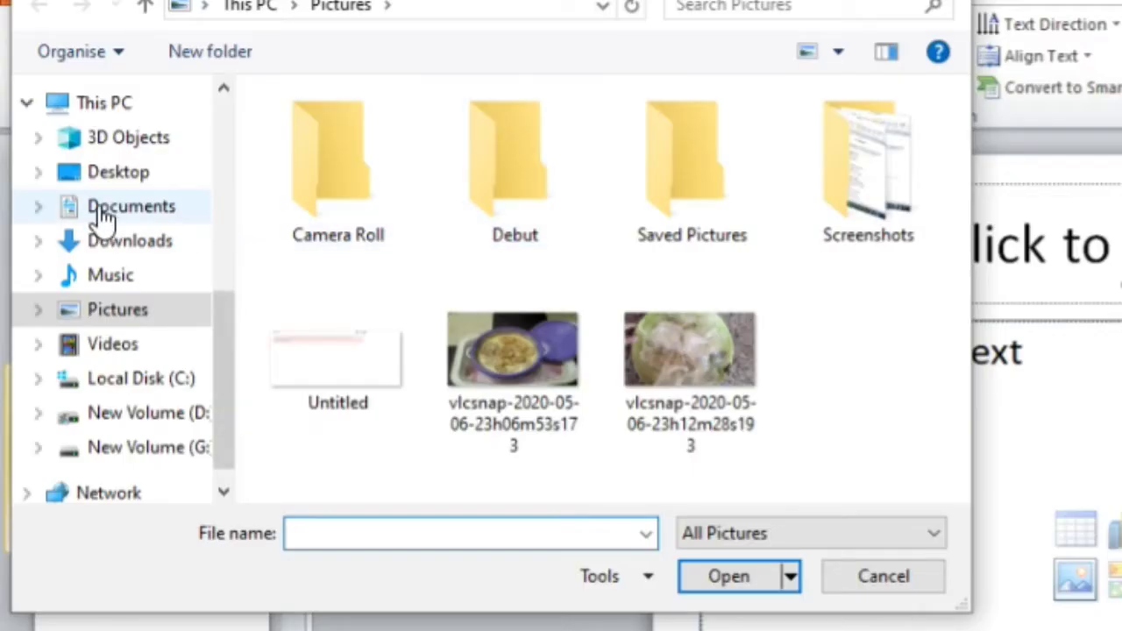
pyautogui.click(117, 173)
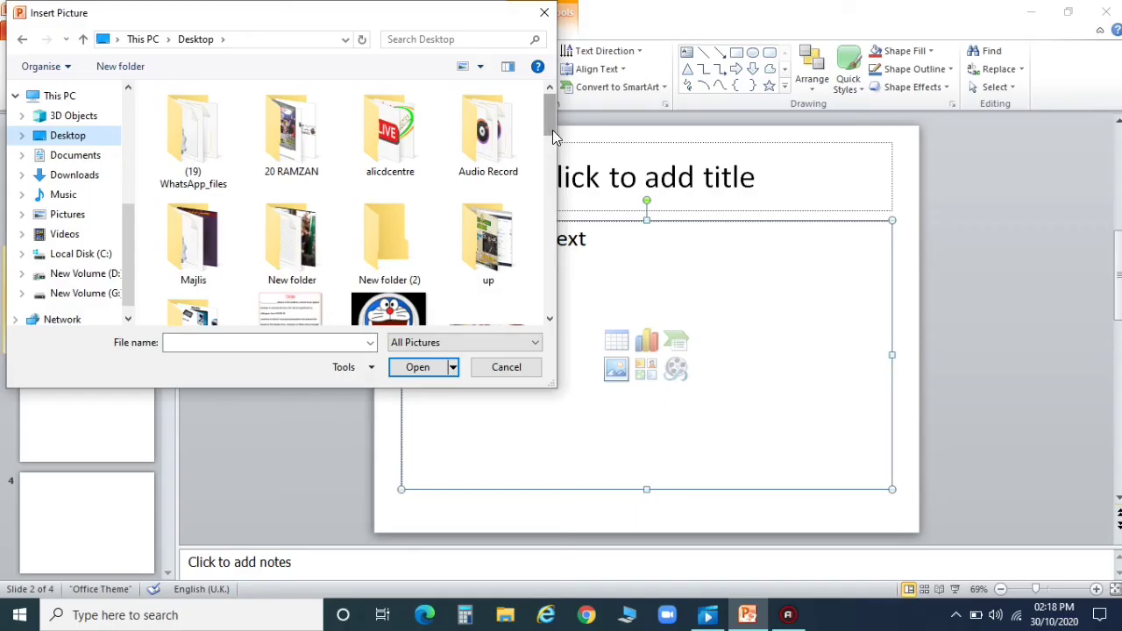
pyautogui.moveTo(552, 130); pyautogui.dragTo(545, 180)
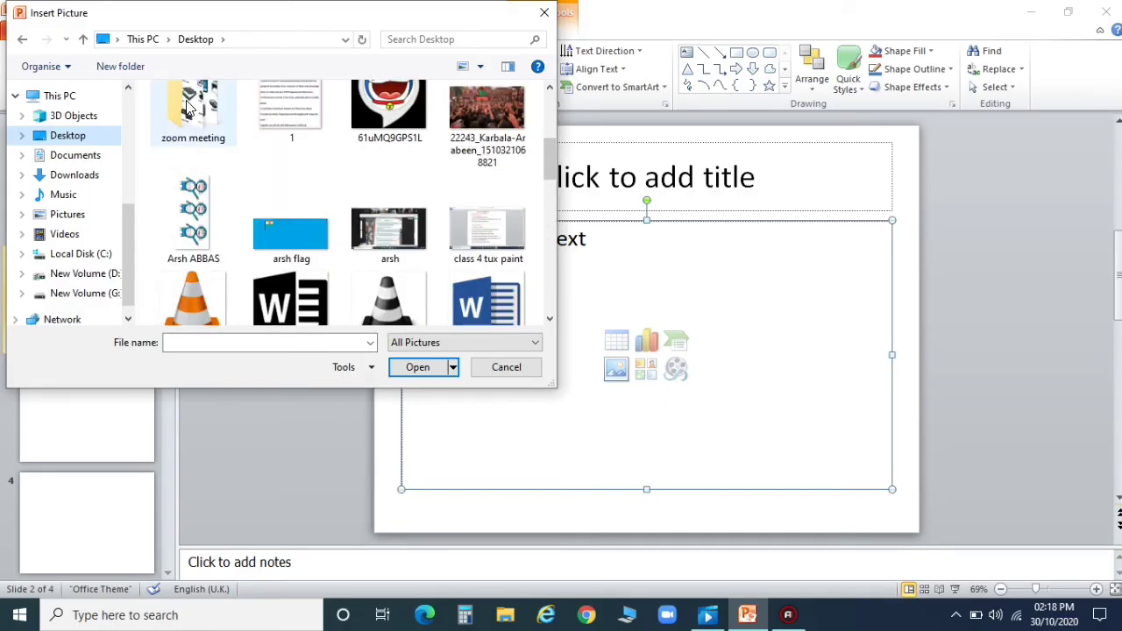
pyautogui.scroll(1, 187, 107)
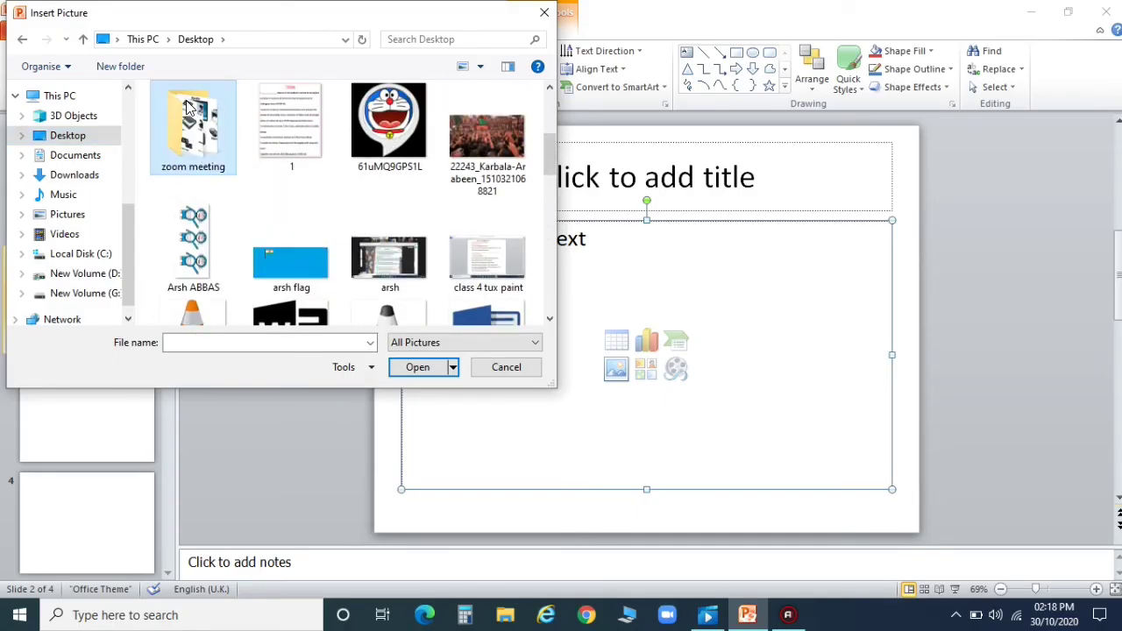
pyautogui.doubleClick(159, 137)
pyautogui.doubleClick(284, 149)
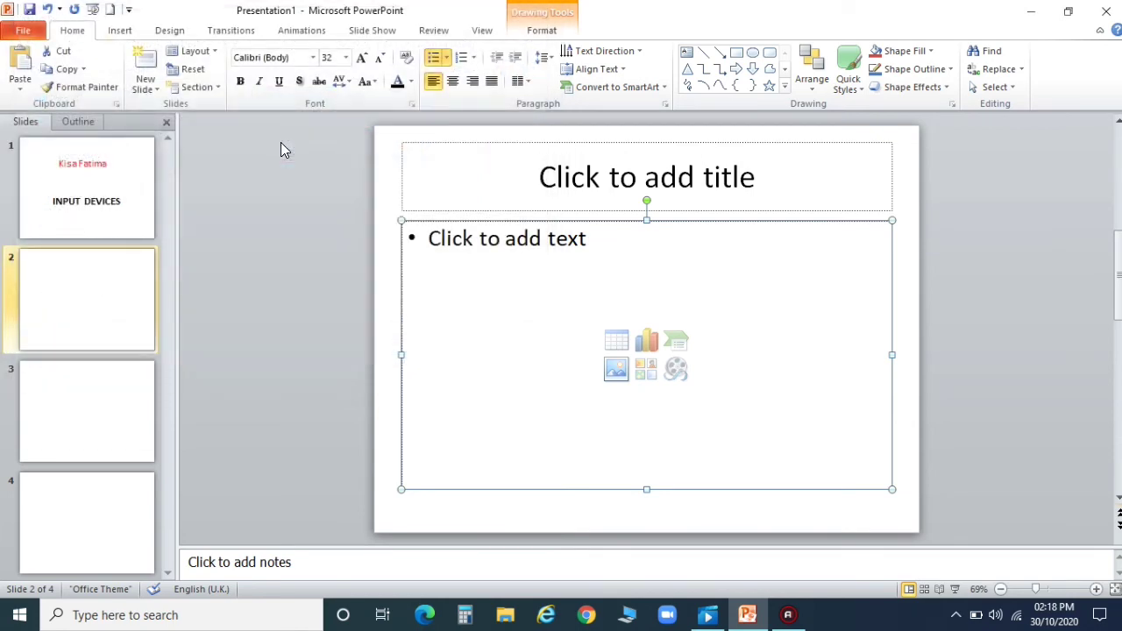
pyautogui.moveTo(777, 450); pyautogui.dragTo(879, 527)
pyautogui.moveTo(719, 447); pyautogui.dragTo(671, 406)
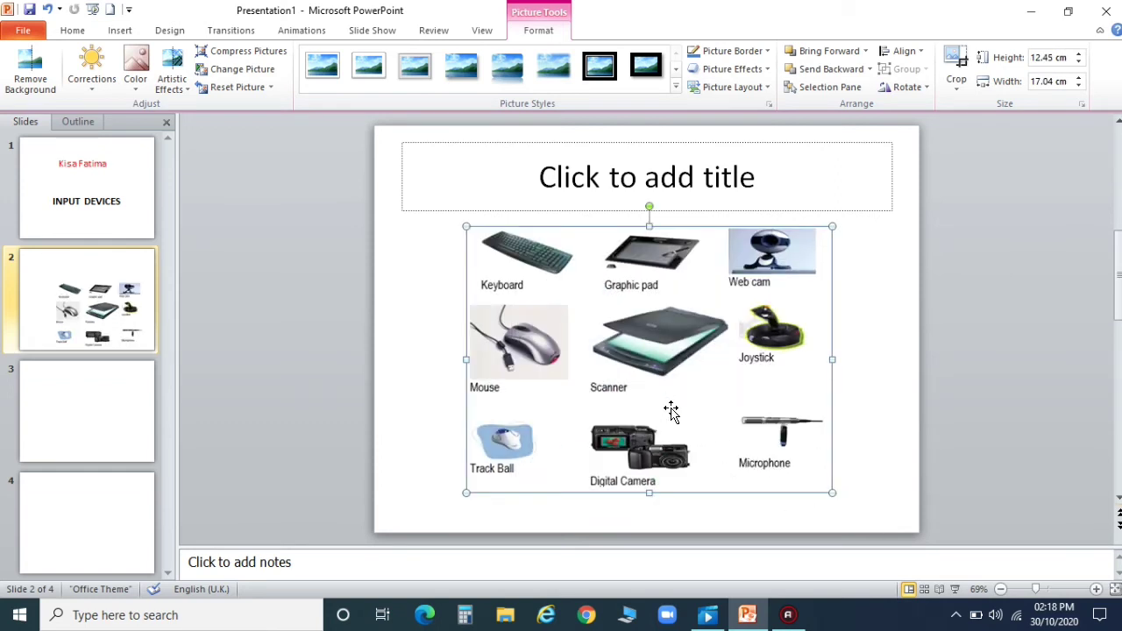
# Title slide 2 'INPUT DEVICES' in bold, red, 54 pt text.
pyautogui.click(540, 184)
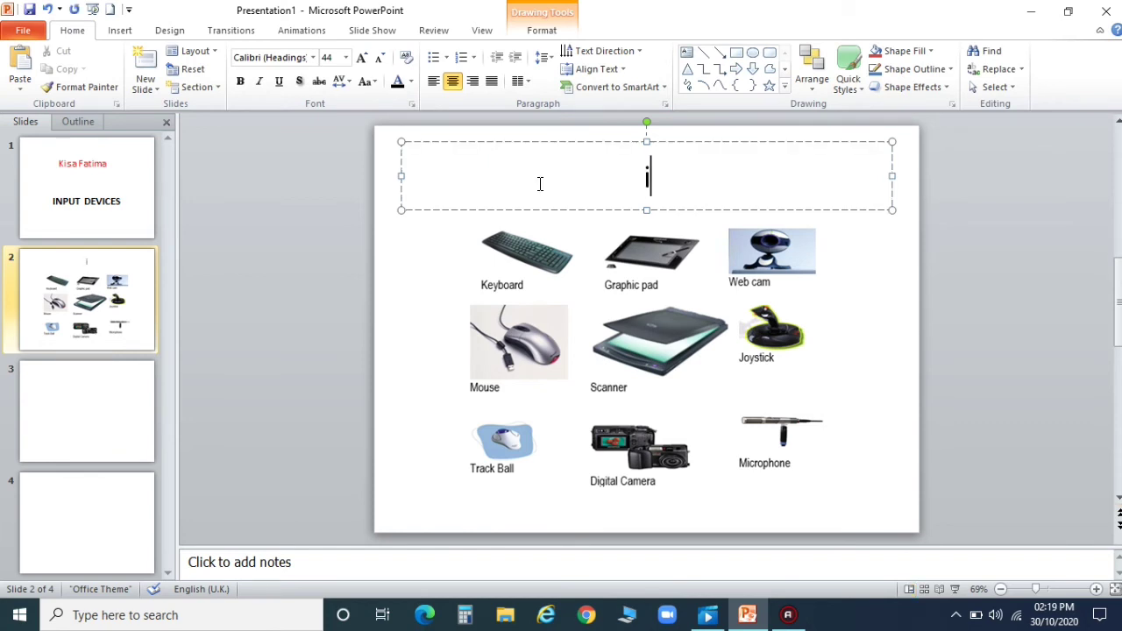
pyautogui.write('INPUT DEVICES')
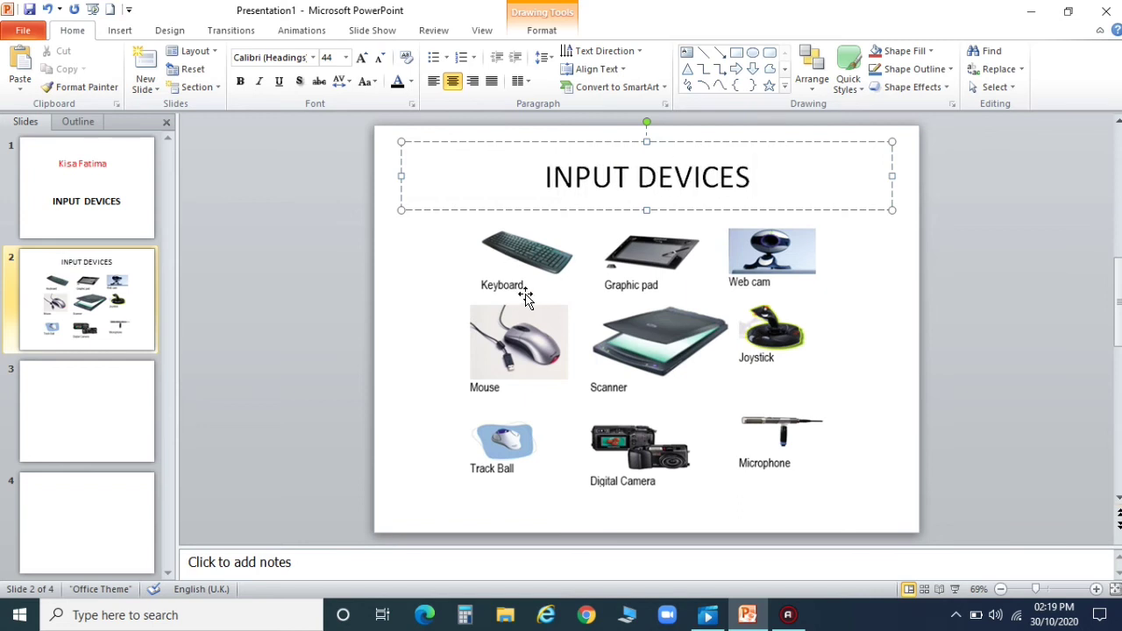
pyautogui.moveTo(546, 176); pyautogui.dragTo(789, 173)
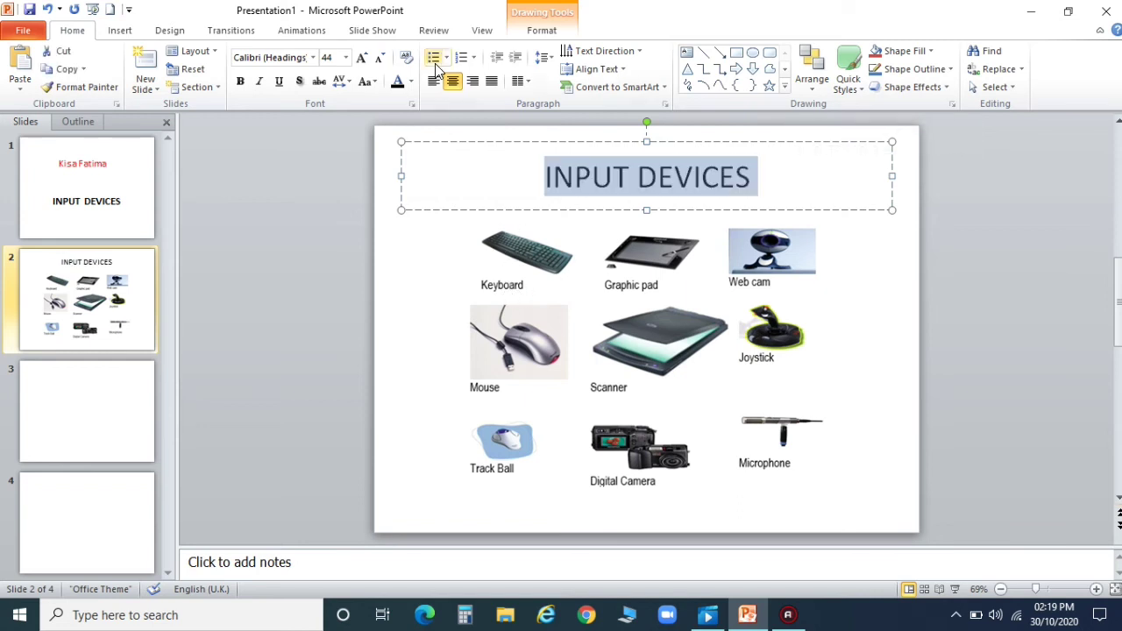
pyautogui.hotkey('ctrl', 'b')
pyautogui.hotkey('ctrl', 'shift', '.')
pyautogui.hotkey('ctrl', 'shift', '.')
pyautogui.click(411, 81)
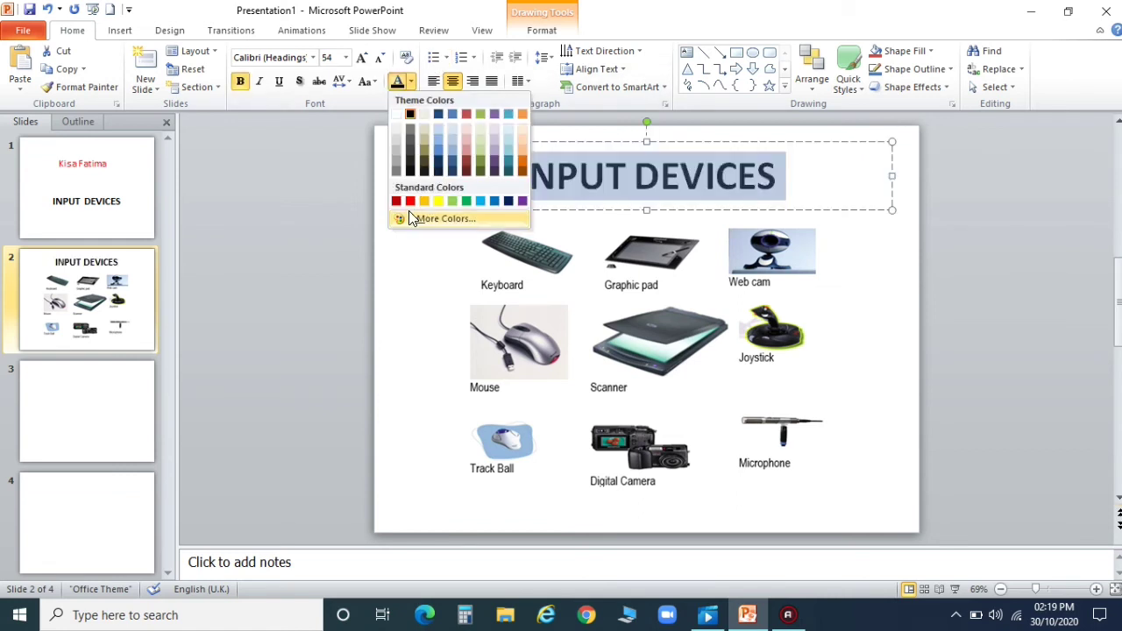
pyautogui.click(410, 201)
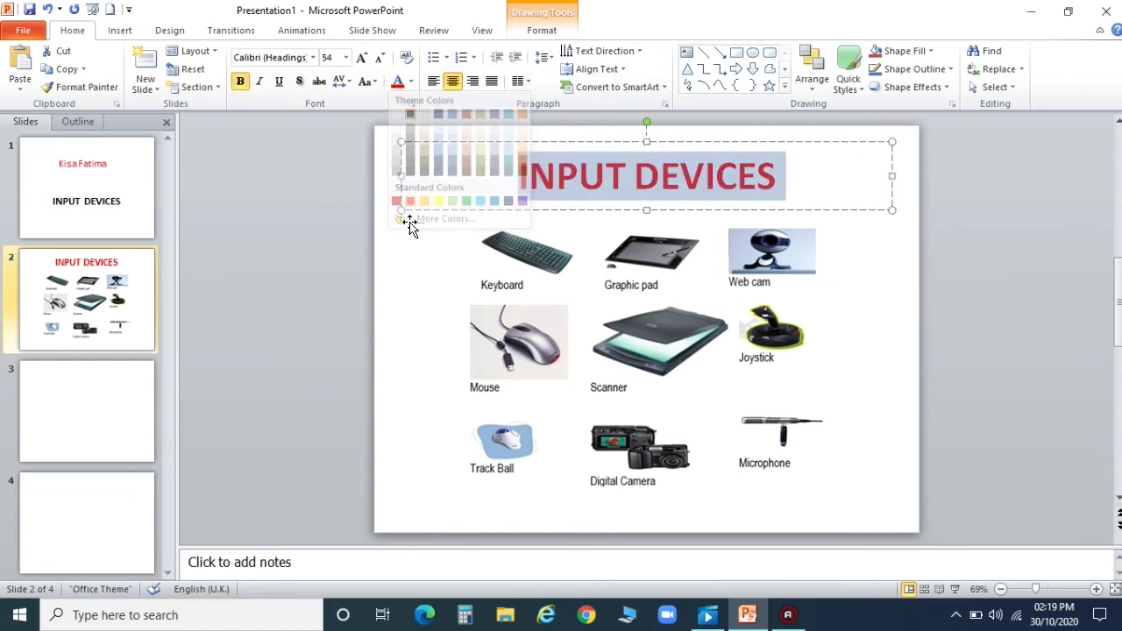
# Give slide 3 a red 80 pt 'Thank You' title moved down to mid-slide.
pyautogui.click(114, 427)
pyautogui.click(763, 177)
pyautogui.write('Thank ')
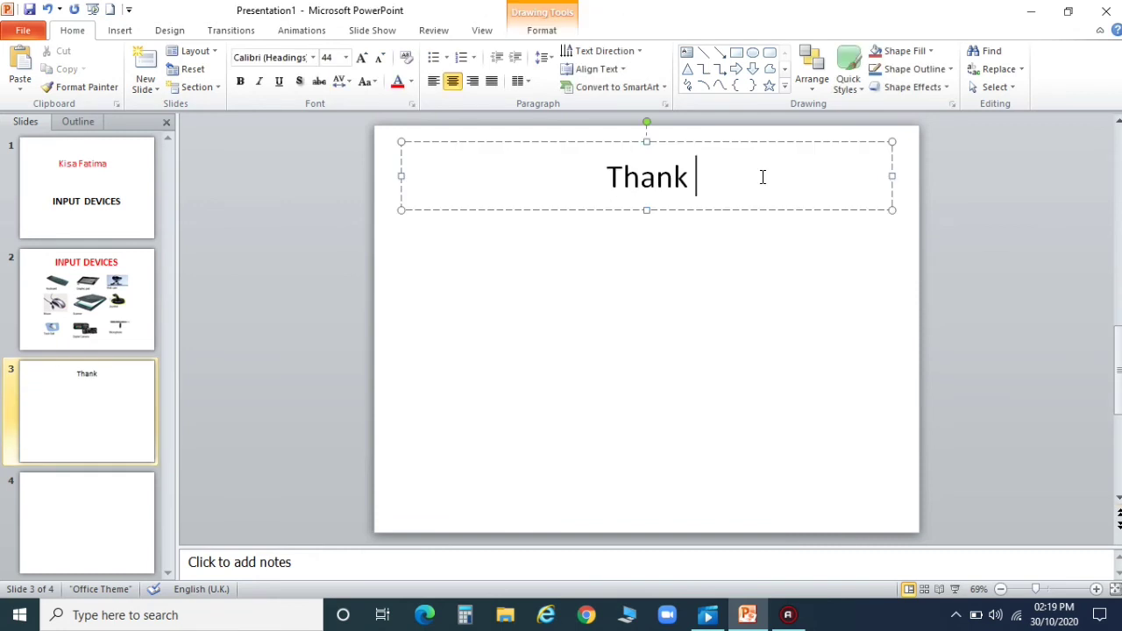
pyautogui.write('You')
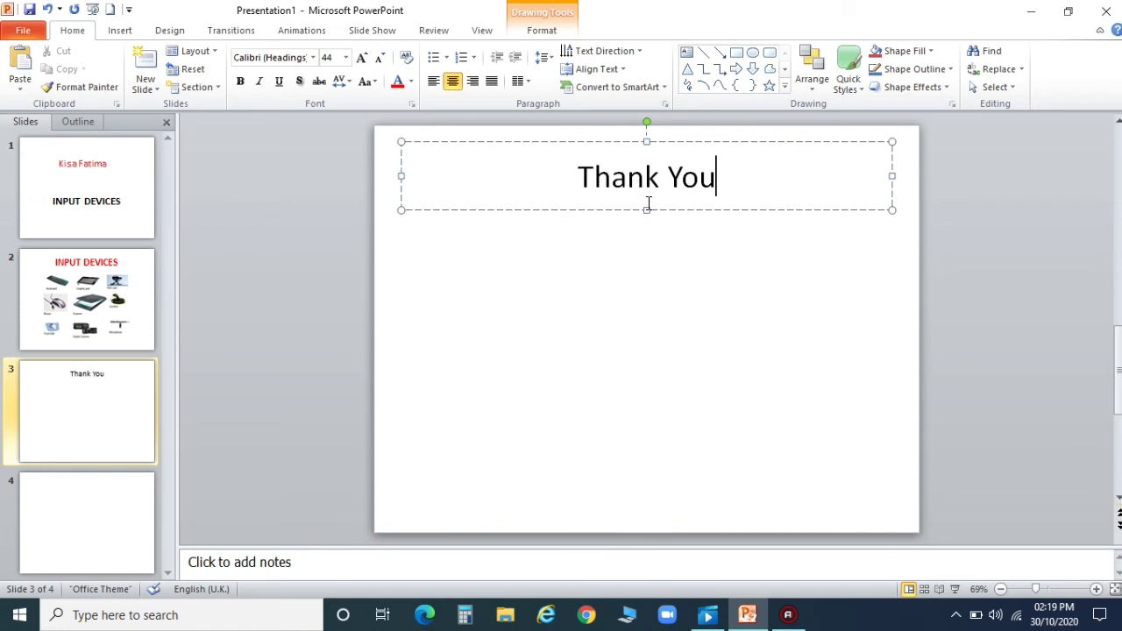
pyautogui.moveTo(651, 209); pyautogui.dragTo(651, 349)
pyautogui.moveTo(719, 313); pyautogui.dragTo(546, 321)
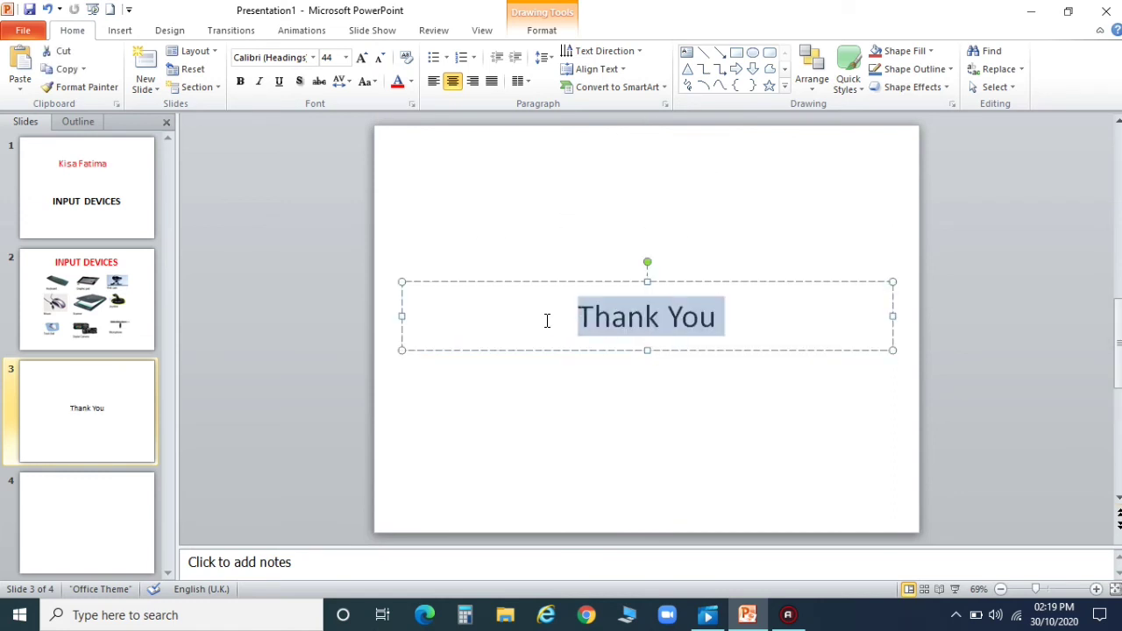
pyautogui.click(397, 81)
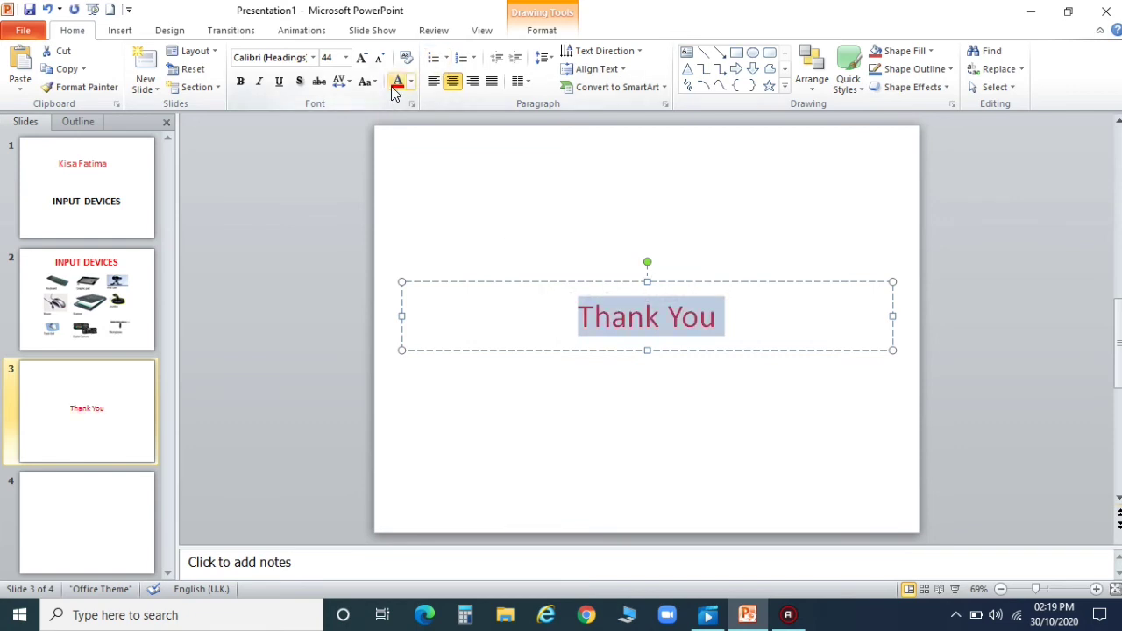
pyautogui.click(362, 57)
pyautogui.click(362, 57)
pyautogui.click(363, 57)
pyautogui.click(363, 57)
pyautogui.click(363, 57)
pyautogui.click(363, 57)
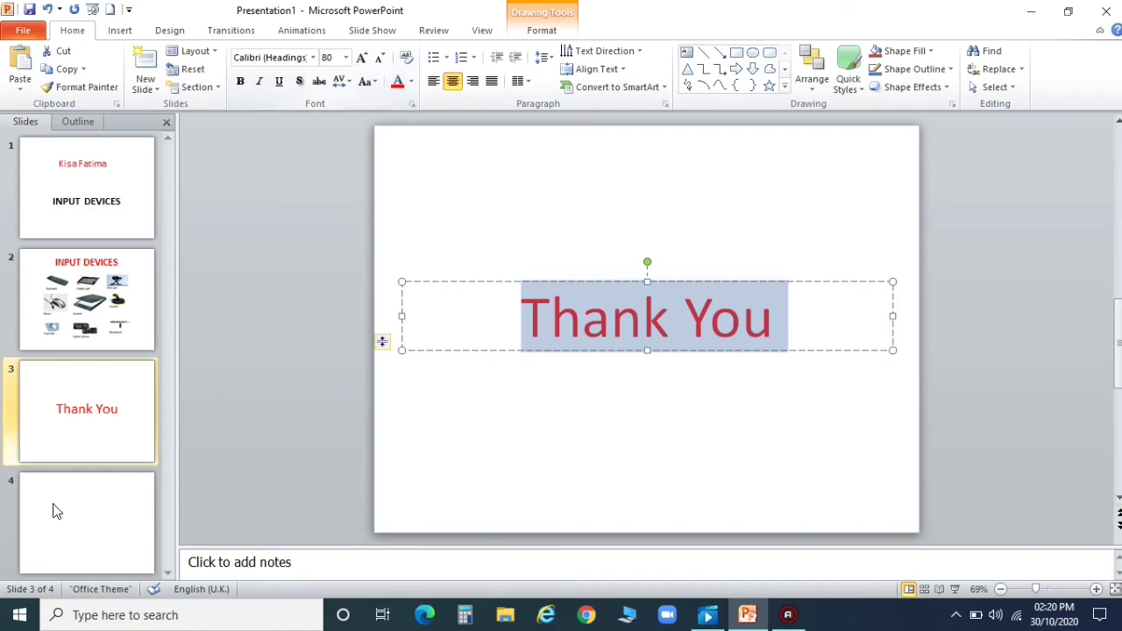
pyautogui.click(50, 545)
# Try the Angles theme, then apply the Concourse theme to all slides.
pyautogui.click(169, 30)
pyautogui.click(307, 69)
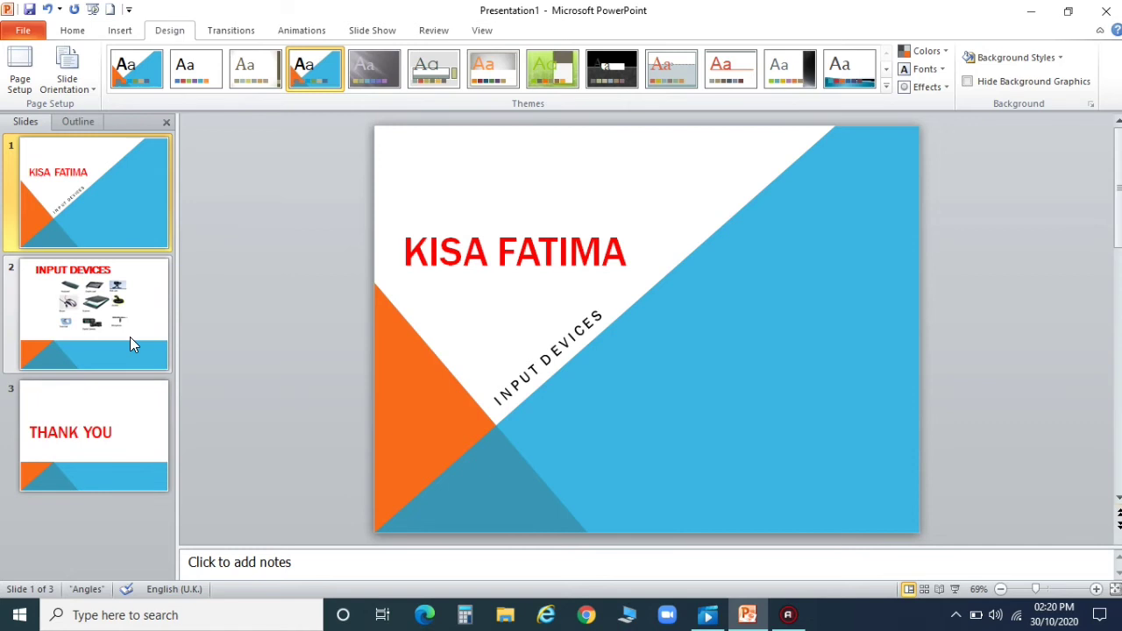
pyautogui.click(130, 339)
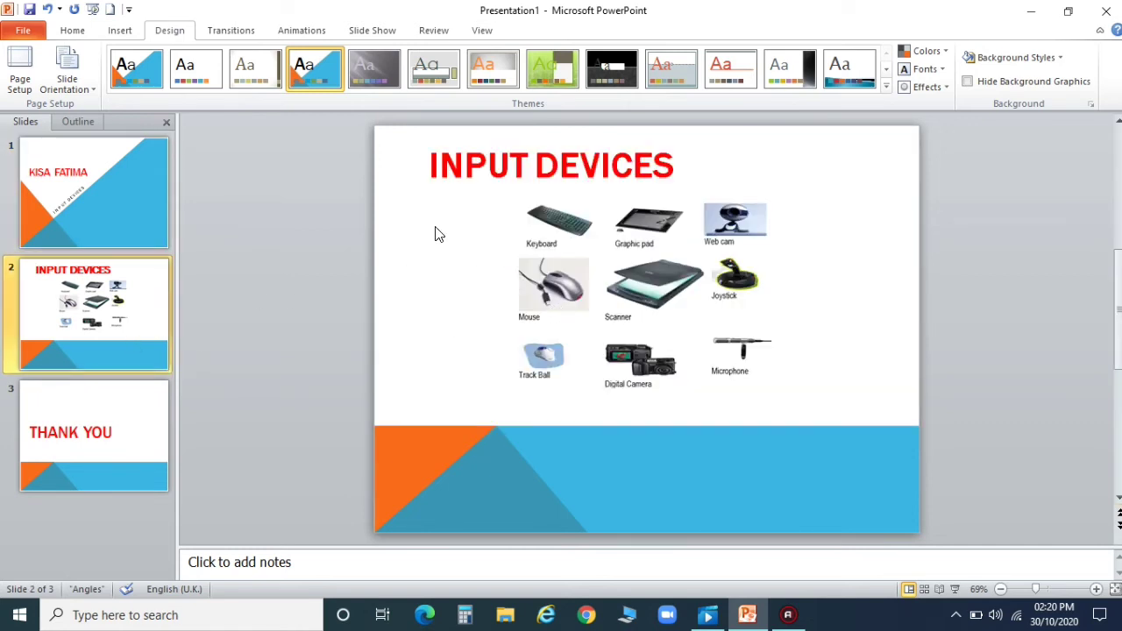
pyautogui.click(849, 69)
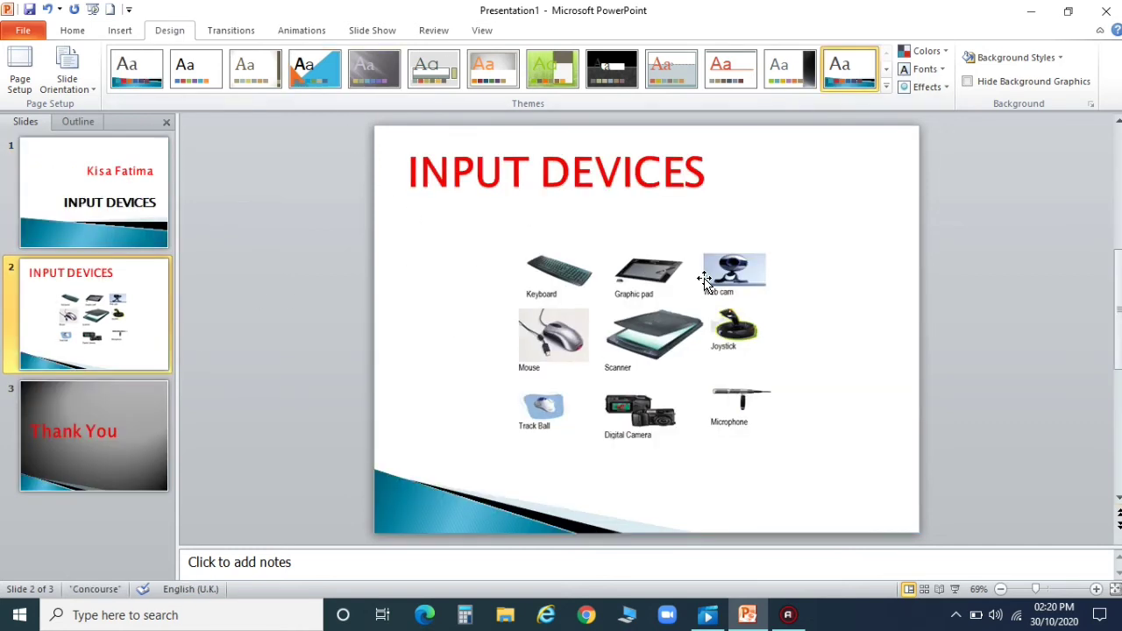
pyautogui.click(757, 377)
# Enlarge the devices picture slightly and save the presentation as 'input' in the zoom meeting folder.
pyautogui.moveTo(777, 443); pyautogui.dragTo(821, 491)
pyautogui.hotkey('ctrl', 's')
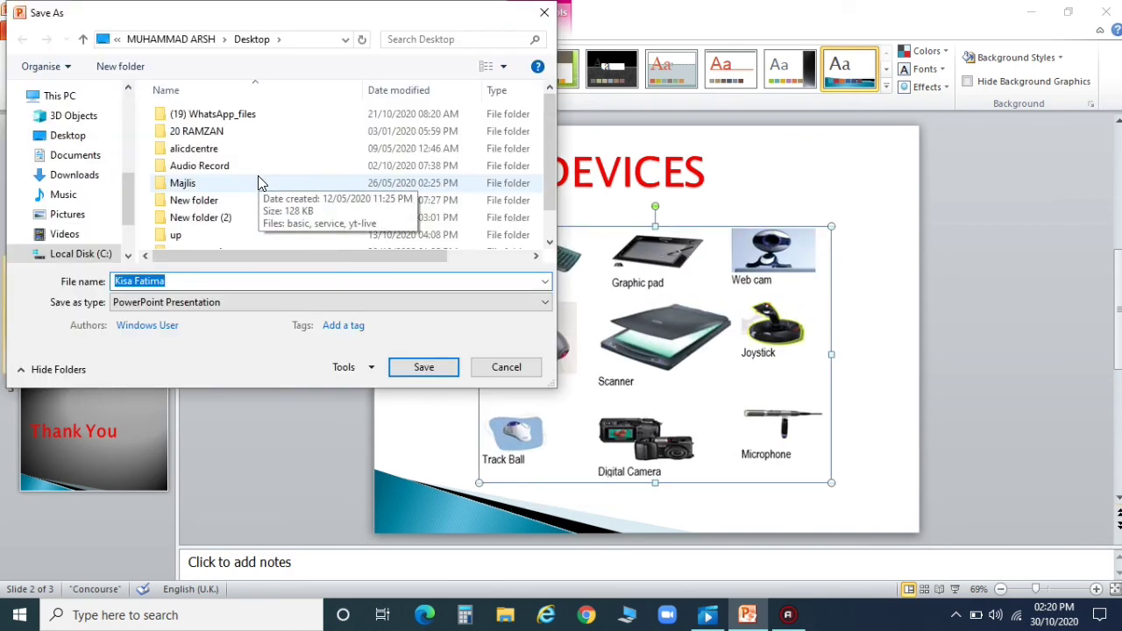
pyautogui.click(202, 276)
pyautogui.write('i')
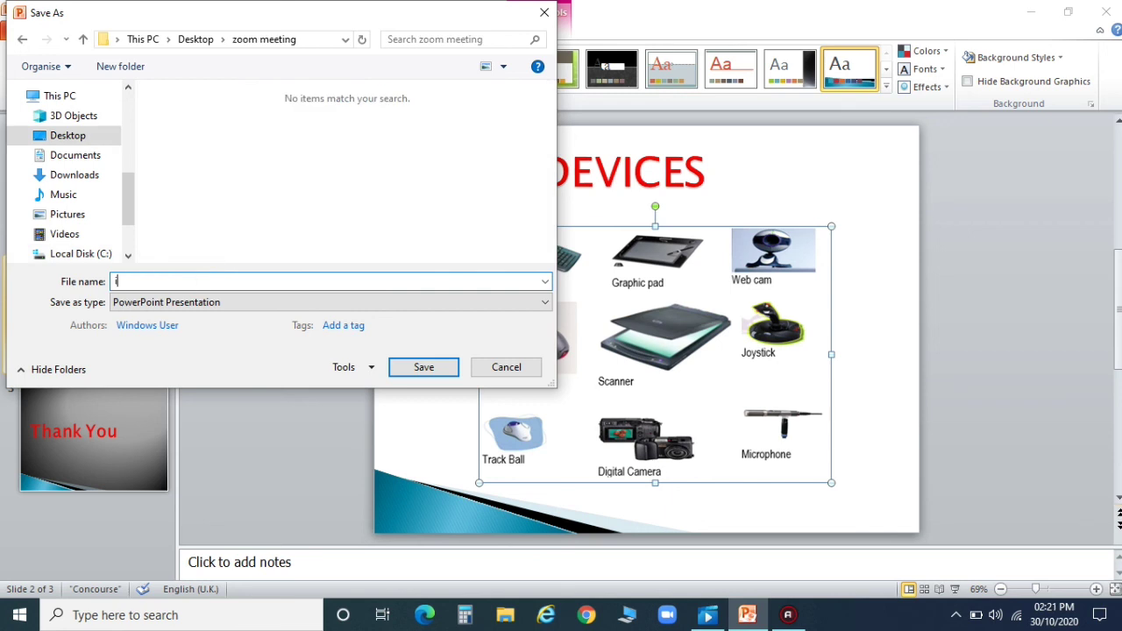
pyautogui.write('nput')
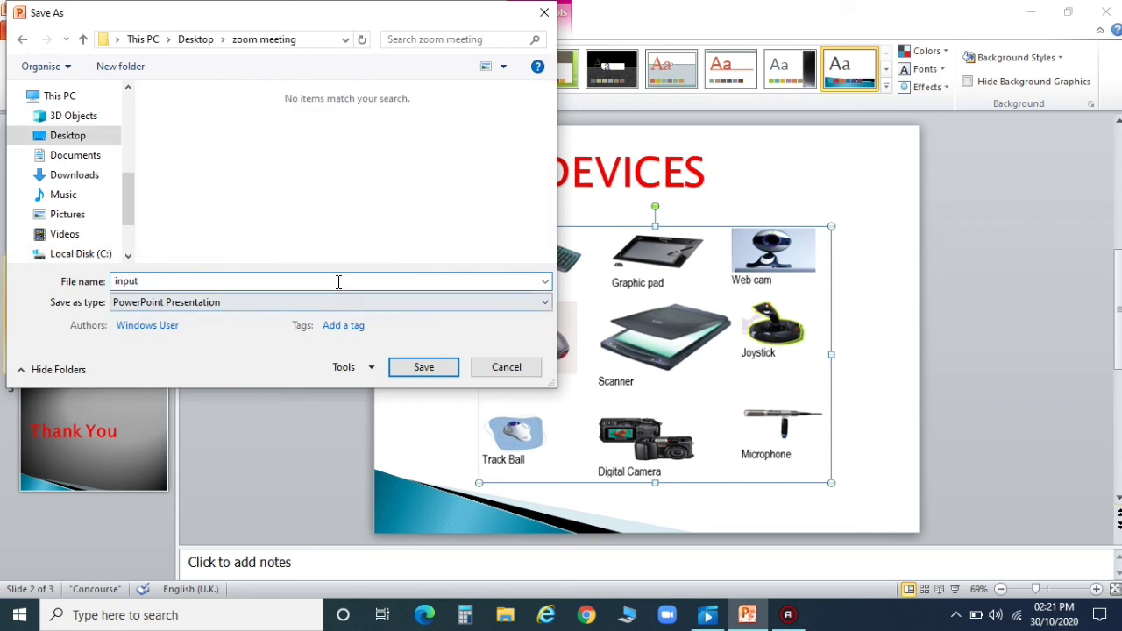
pyautogui.click(425, 368)
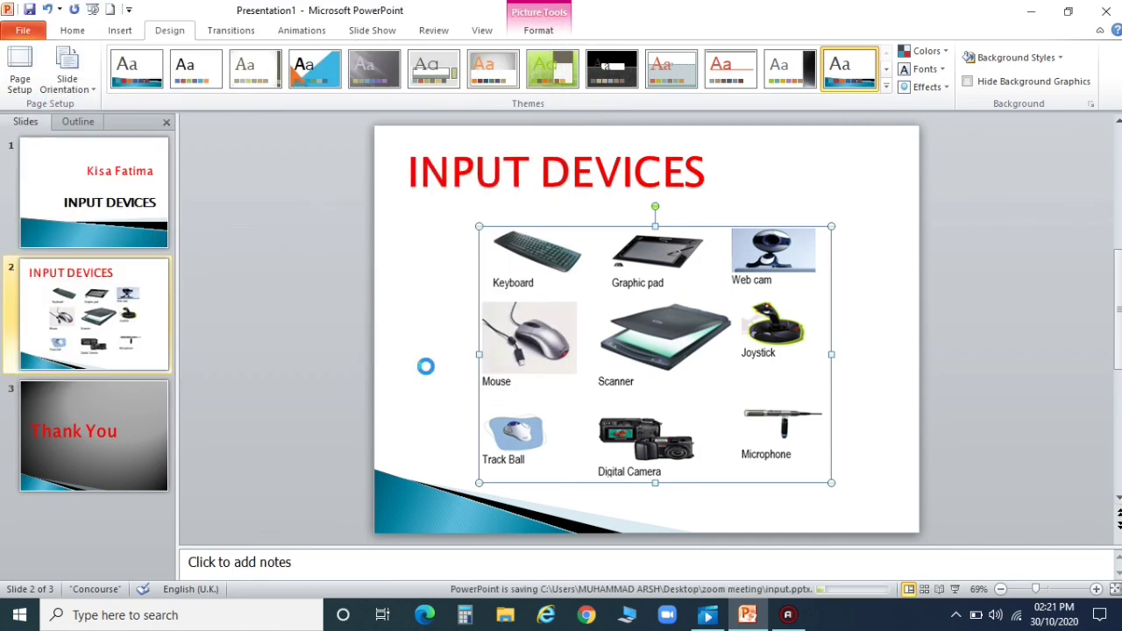
# Run the slide show from slide 1 through to the Thank You slide.
pyautogui.press('F5')
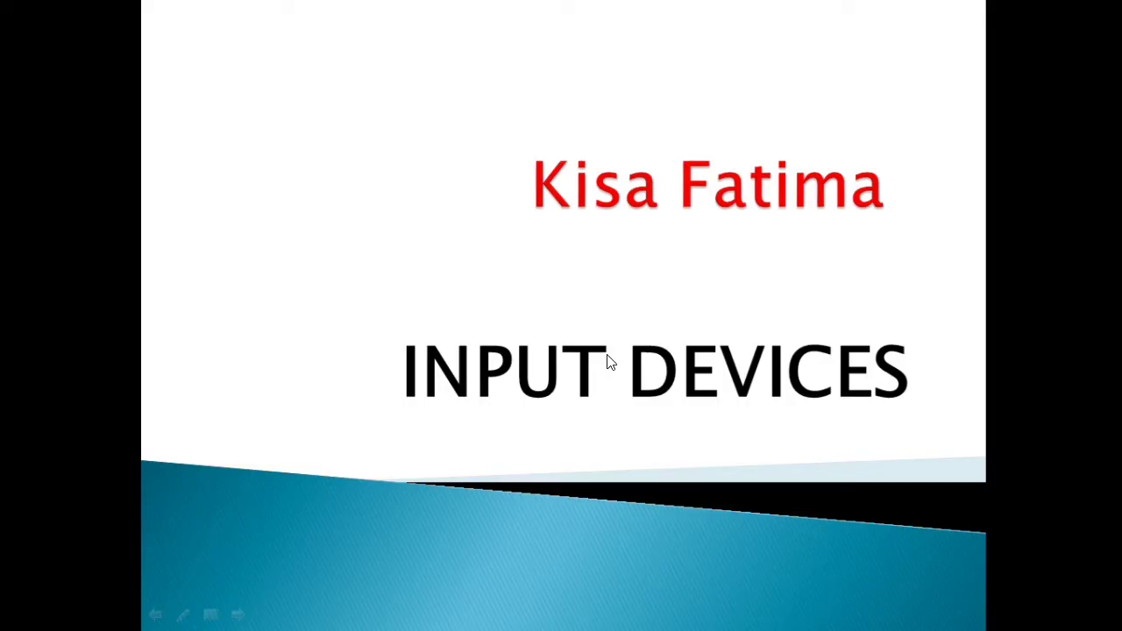
pyautogui.click(611, 363)
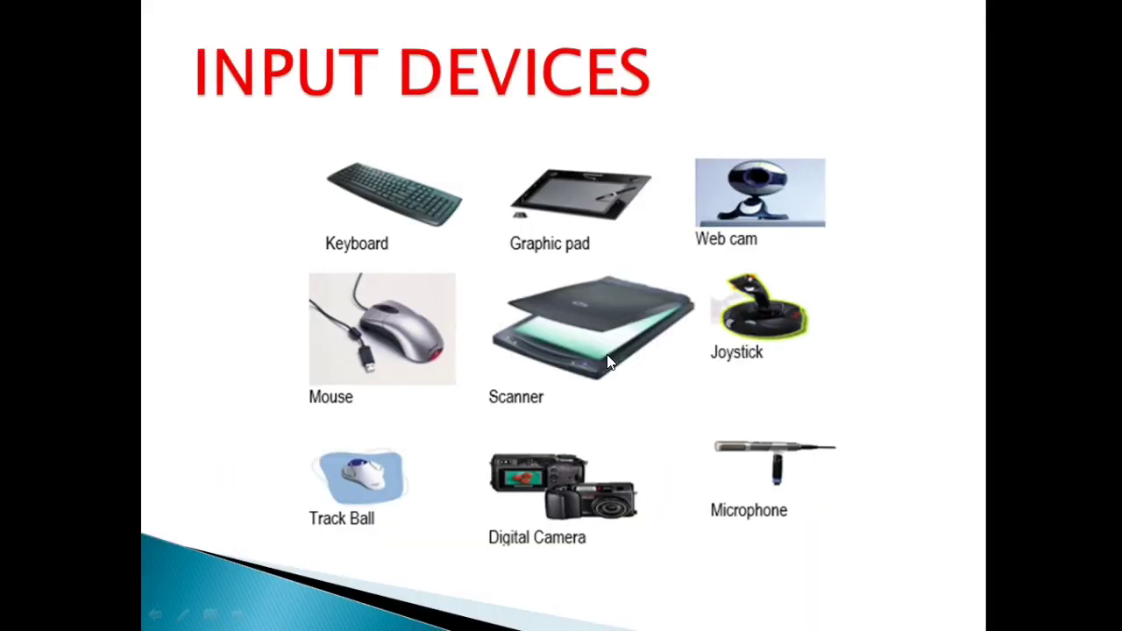
pyautogui.click(612, 363)
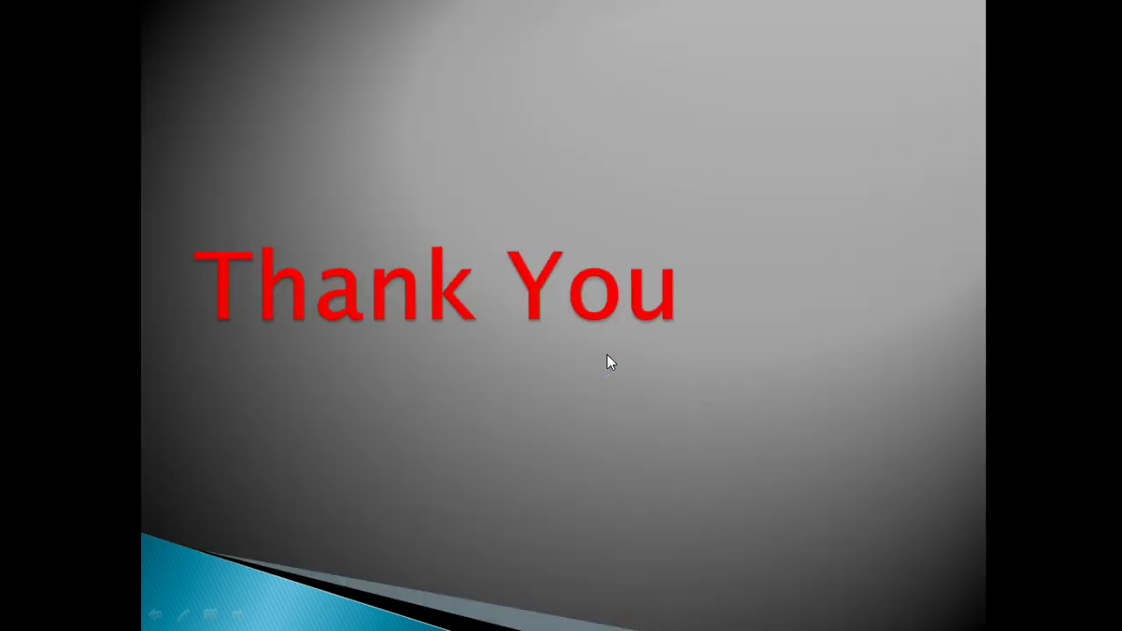